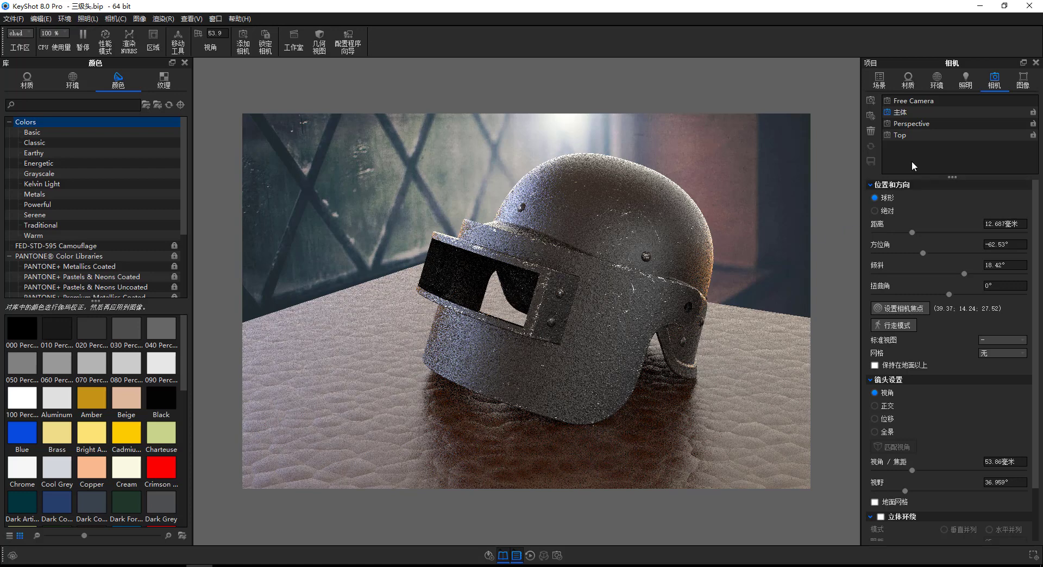
Review the scene's lighting preset and the environment's background and ground settings
{"action": "left_click", "coordinate": [965, 81]}
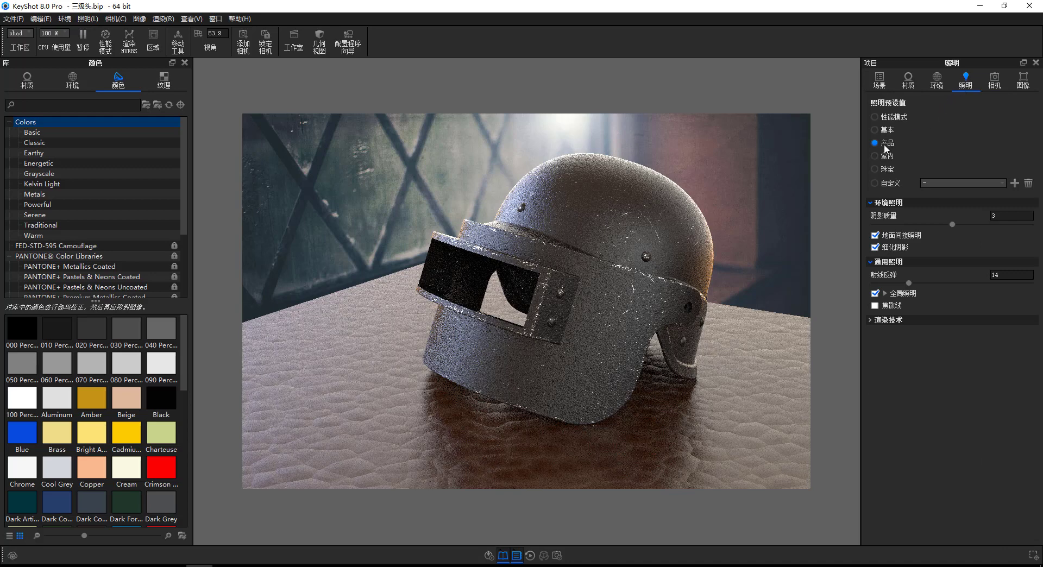
{"action": "left_click", "coordinate": [940, 82]}
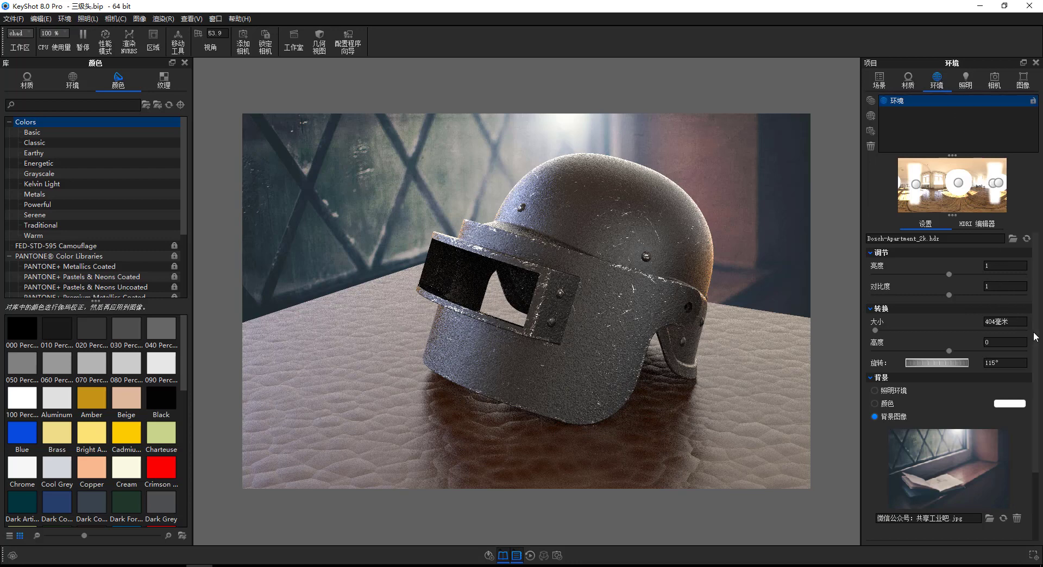
{"action": "scroll", "coordinate": [976, 401], "scroll_direction": "down", "scroll_amount": 3}
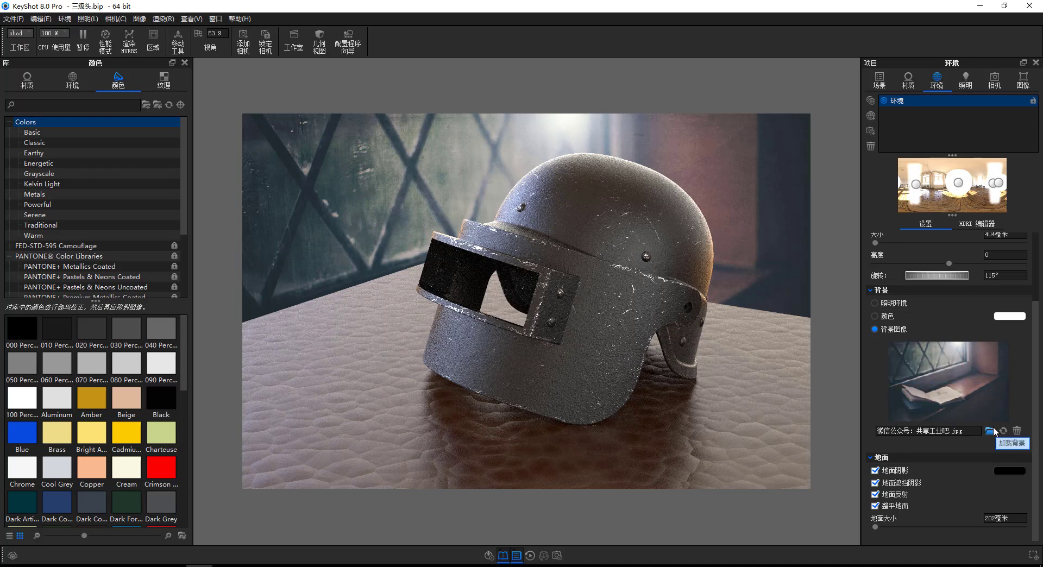
Disable all four lights of the environment in the HDRI editor: 反光2, 补光, 过度亮面 and 反光
{"action": "left_click", "coordinate": [971, 224]}
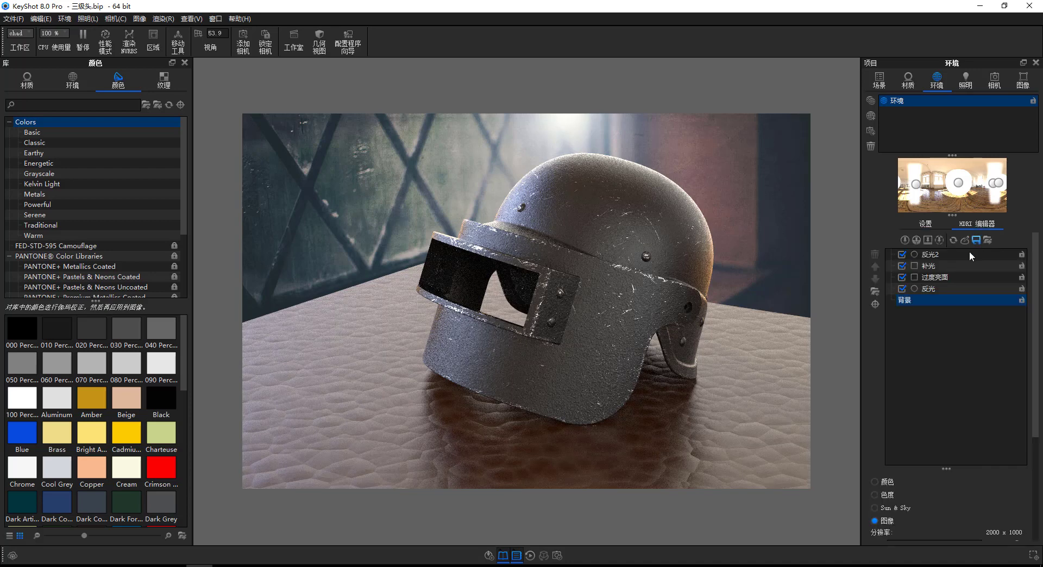
{"action": "left_click", "coordinate": [907, 253]}
{"action": "left_click", "coordinate": [903, 266]}
{"action": "left_click", "coordinate": [903, 277]}
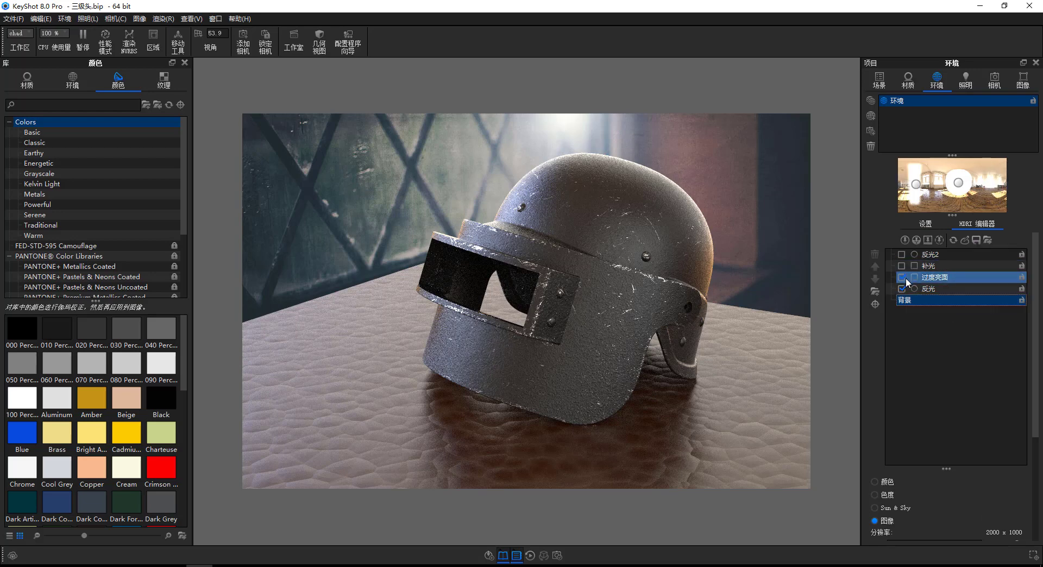
{"action": "left_click", "coordinate": [902, 288]}
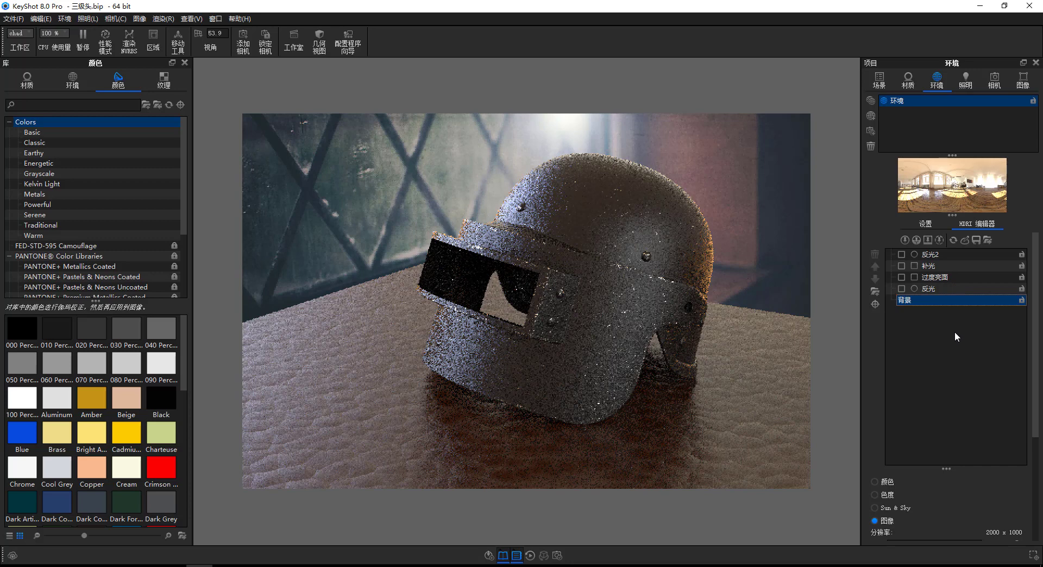
Re-enable the HDRI lights 反光2, 补光 and 过度亮面 one after another
{"action": "left_click", "coordinate": [908, 254]}
{"action": "left_click", "coordinate": [902, 254]}
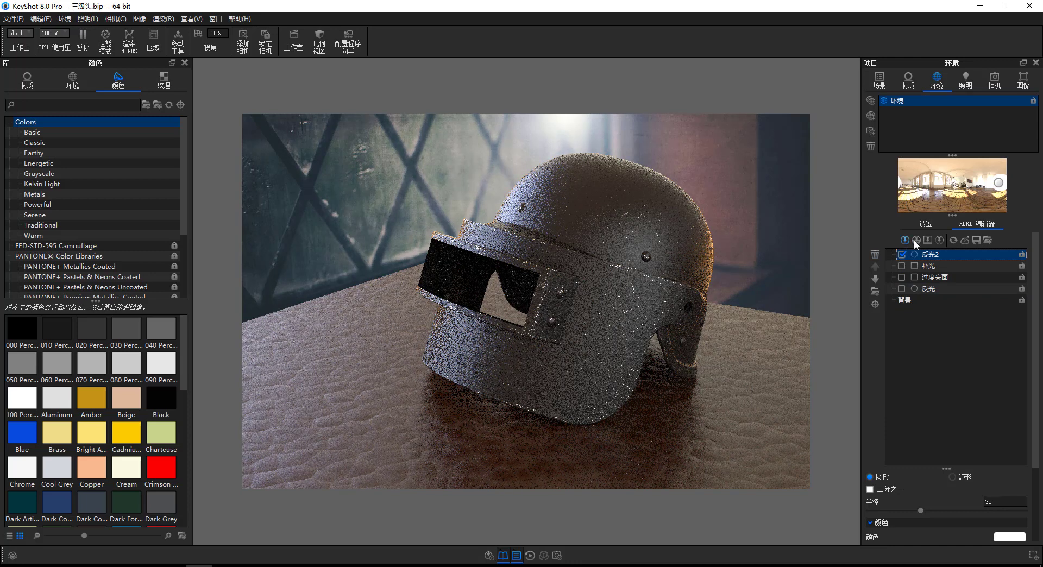
{"action": "left_click", "coordinate": [899, 265]}
{"action": "left_click", "coordinate": [900, 265]}
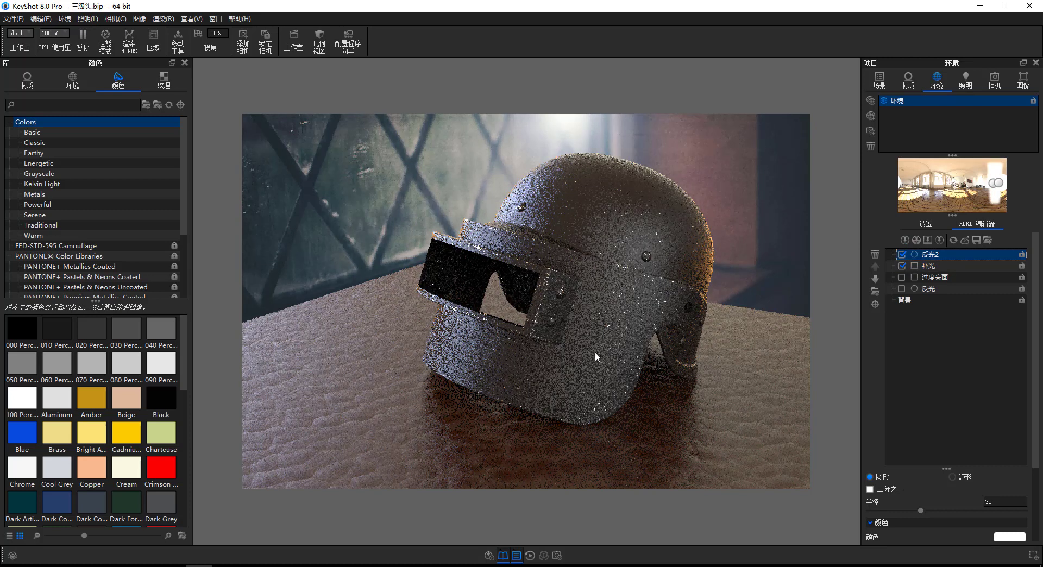
{"action": "left_click", "coordinate": [901, 277]}
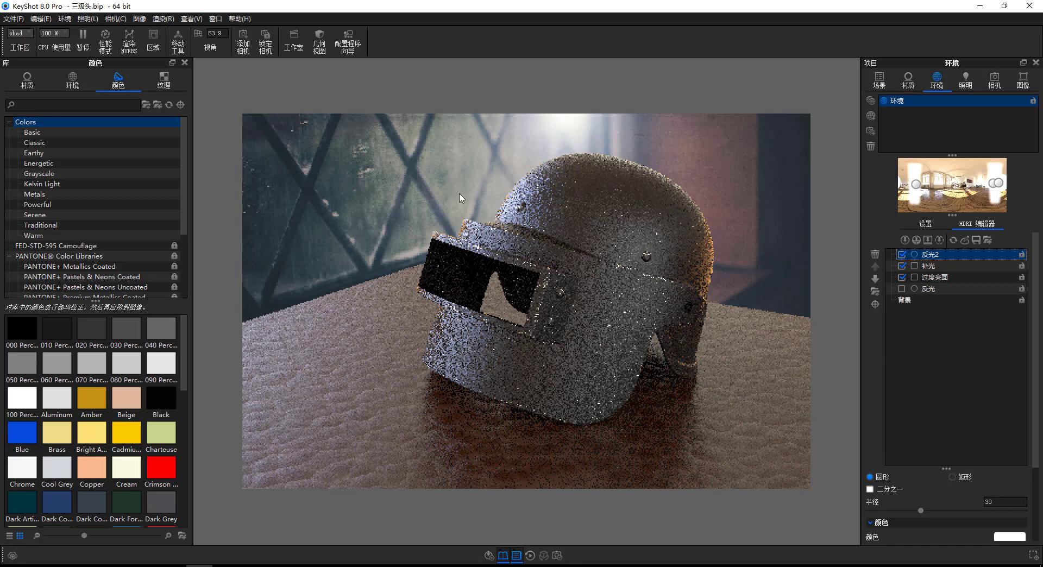
Inspect the shape, size, falloff and colour settings of the 过度亮面 light
{"action": "left_click", "coordinate": [901, 265]}
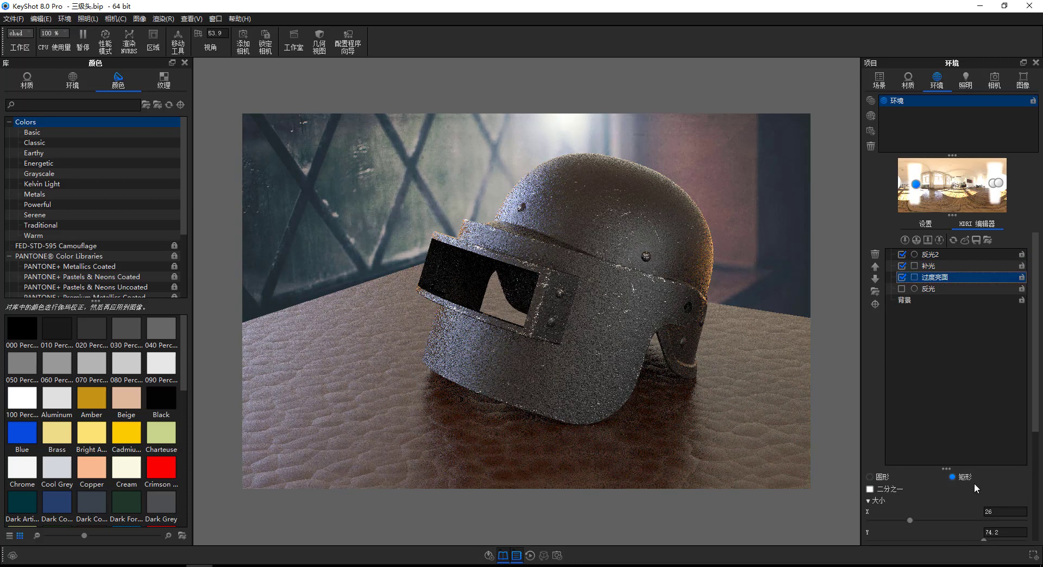
{"action": "scroll", "coordinate": [983, 475], "scroll_direction": "down", "scroll_amount": 3}
{"action": "scroll", "coordinate": [983, 475], "scroll_direction": "down", "scroll_amount": 1}
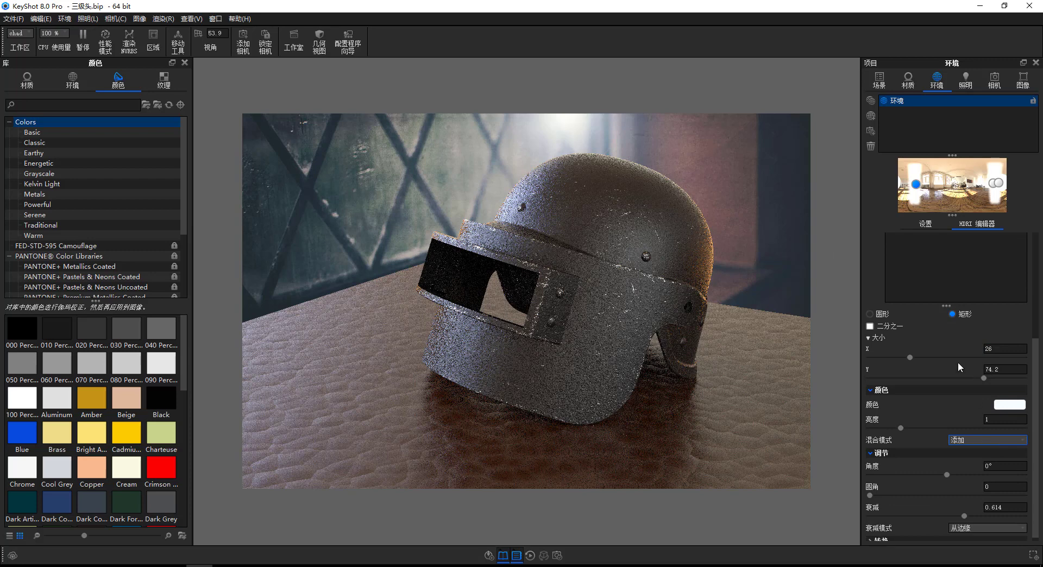
{"action": "left_click", "coordinate": [1010, 405]}
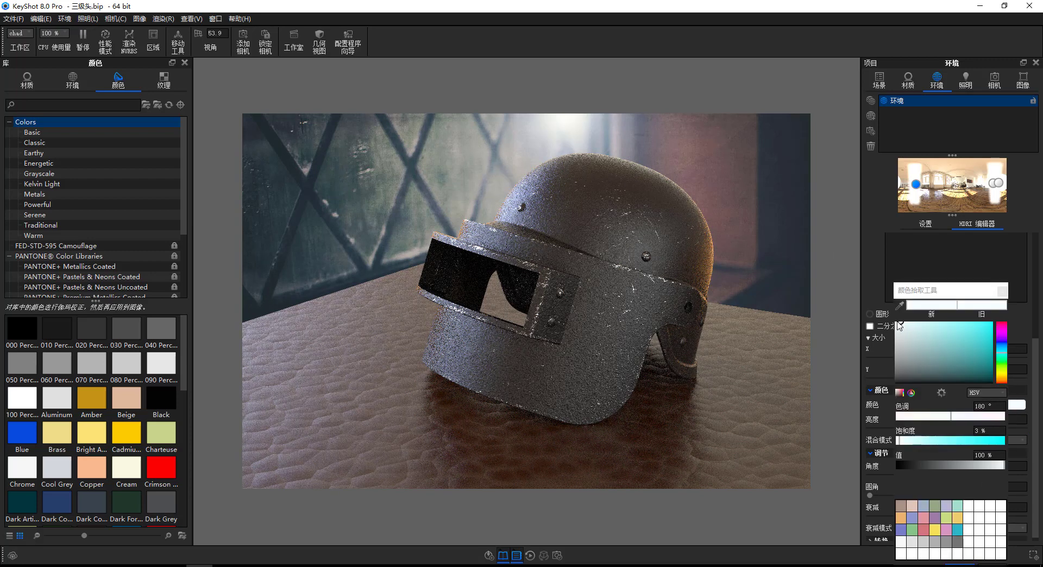
{"action": "left_click", "coordinate": [1002, 290]}
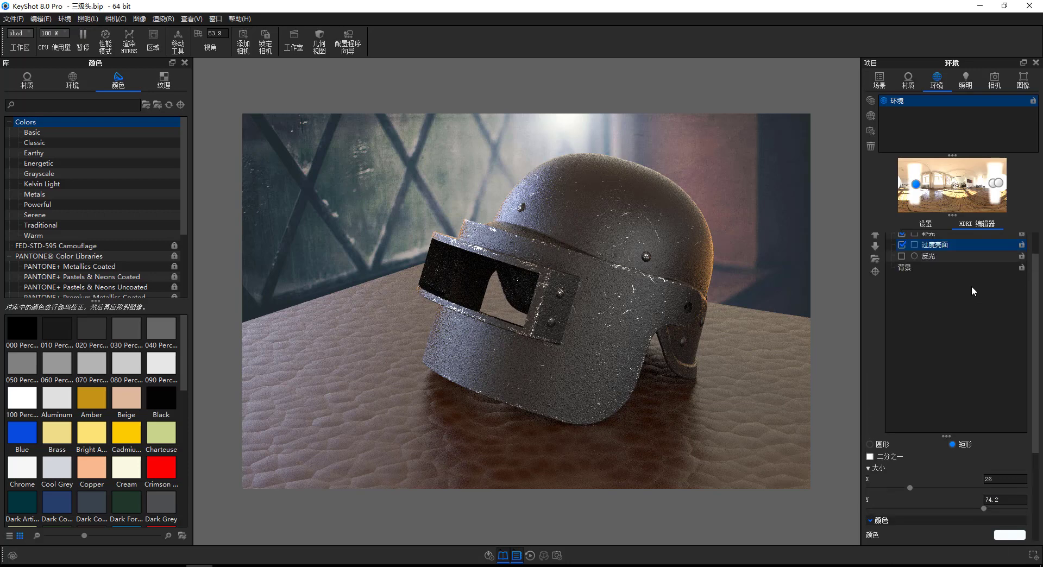
Re-enable the 反光 HDRI light and return to the environment's general settings
{"action": "left_click", "coordinate": [903, 290]}
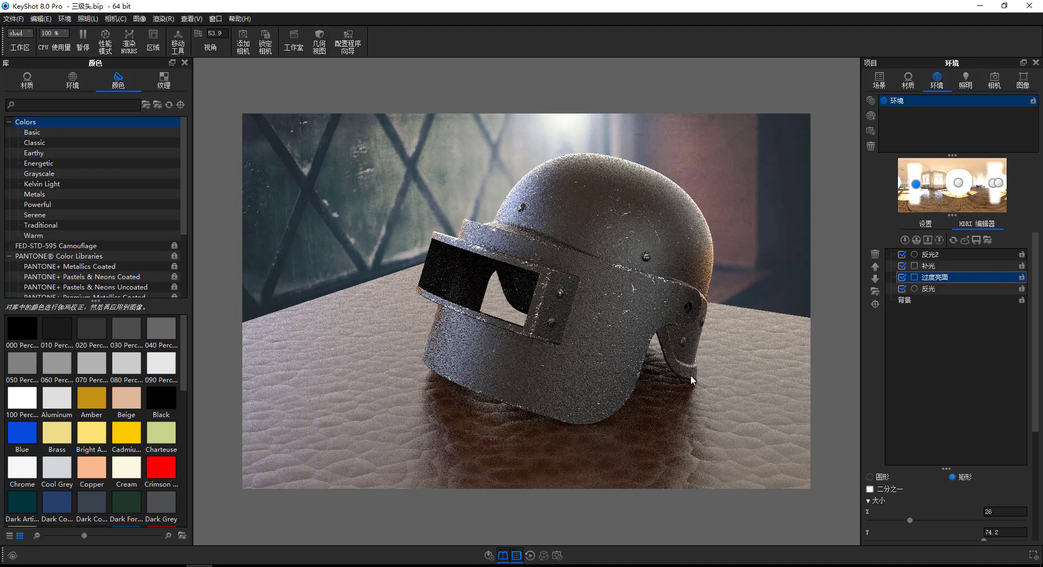
{"action": "scroll", "coordinate": [1035, 323], "scroll_direction": "down", "scroll_amount": 5}
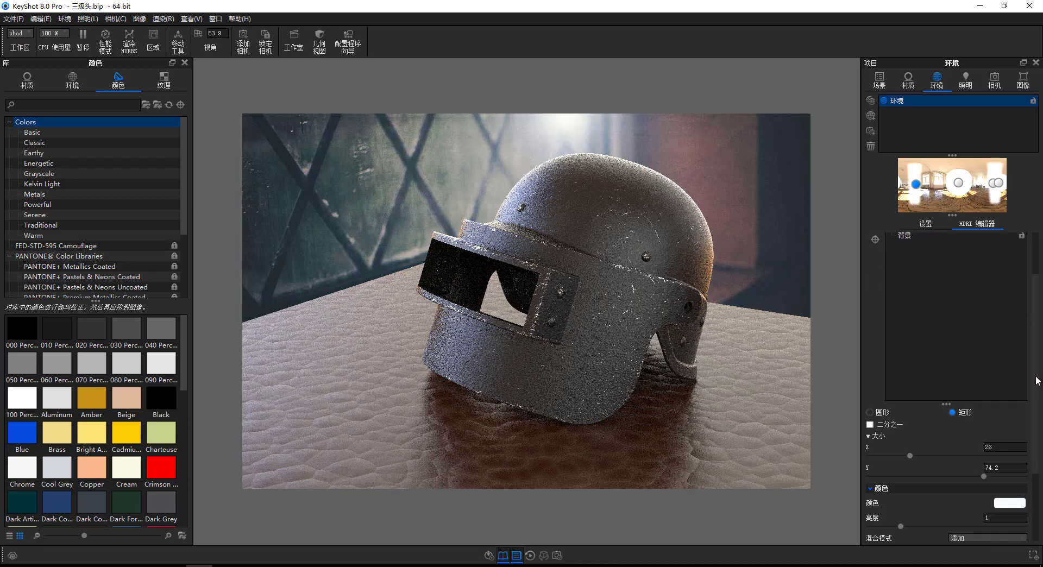
{"action": "scroll", "coordinate": [1035, 323], "scroll_direction": "up", "scroll_amount": 5}
{"action": "left_click", "coordinate": [925, 223]}
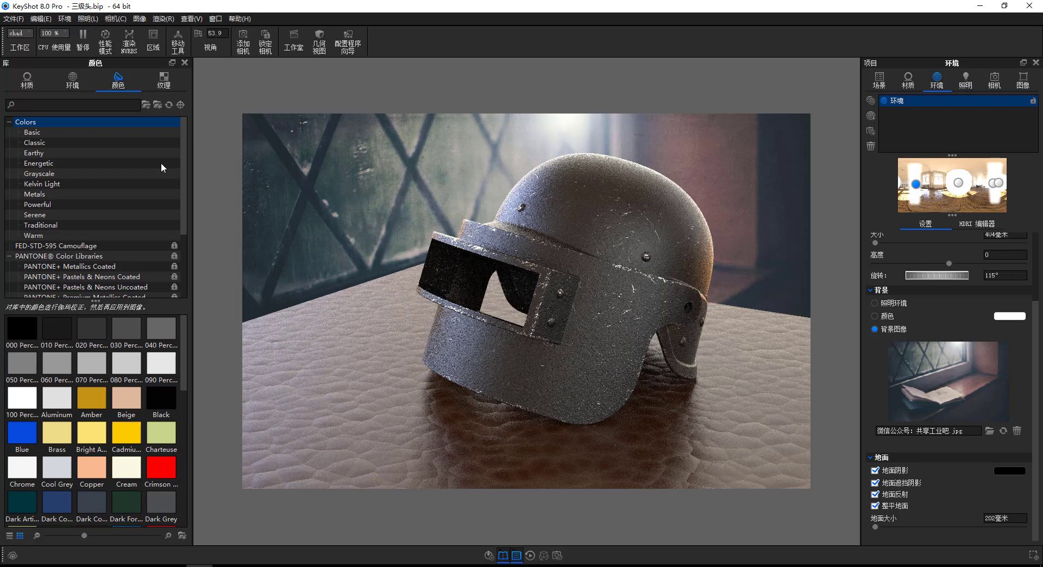
Close the library and open a widened geometry view zoomed in on the helmet
{"action": "left_click", "coordinate": [185, 63]}
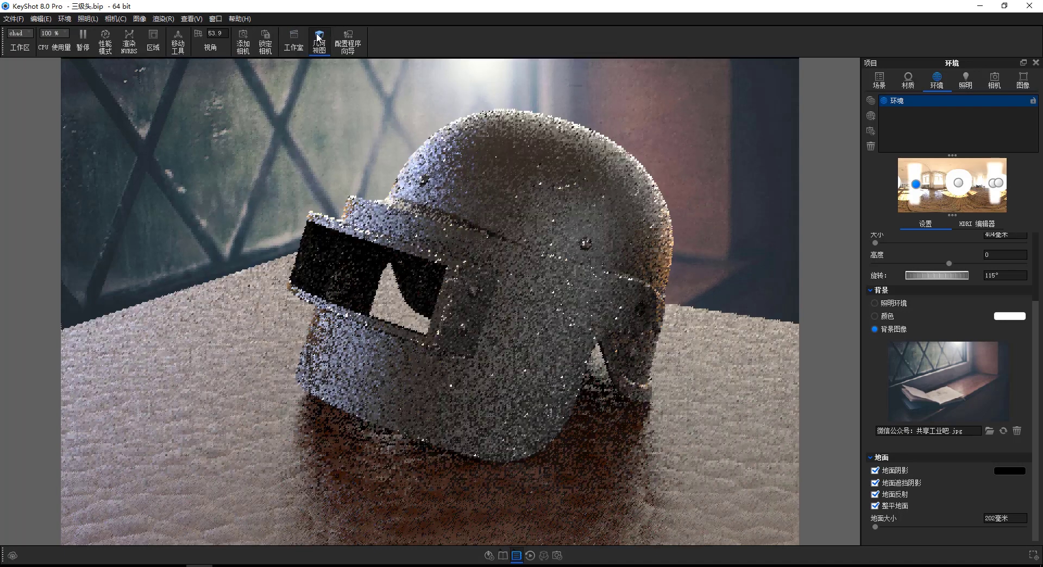
{"action": "left_click", "coordinate": [318, 37]}
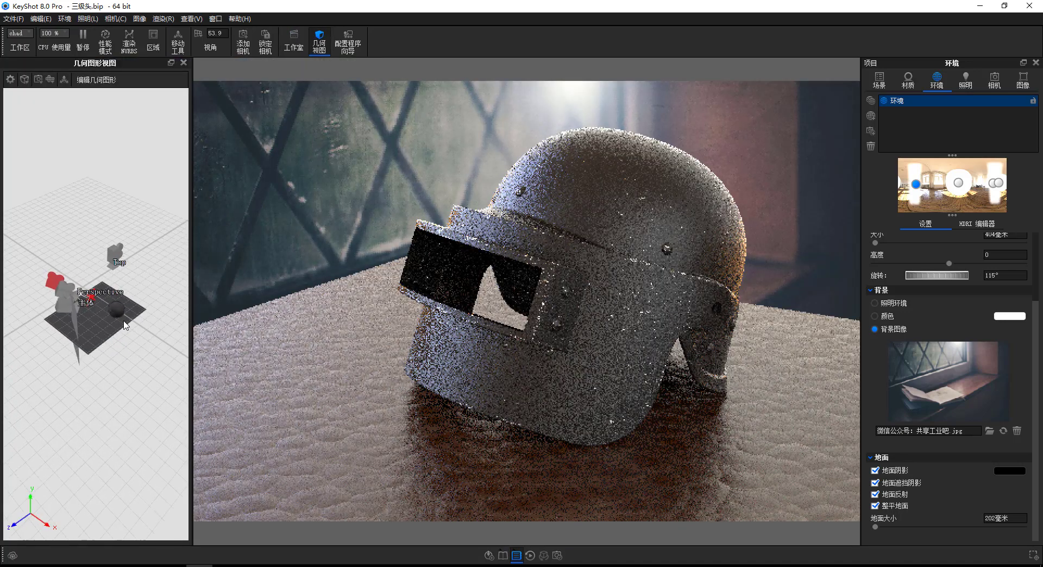
{"action": "scroll", "coordinate": [125, 325], "scroll_direction": "up", "scroll_amount": 5}
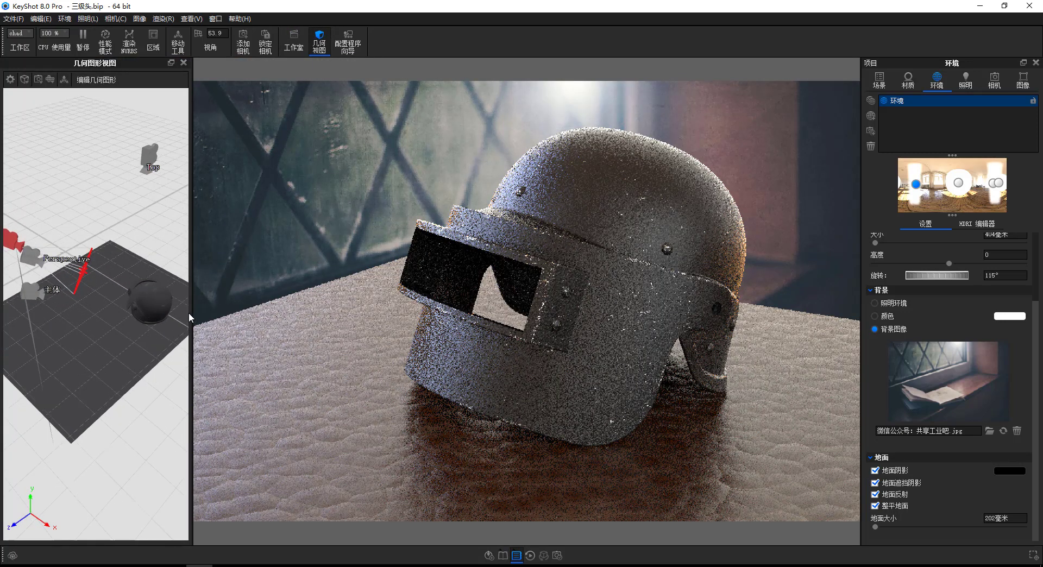
{"action": "left_click_drag", "start_coordinate": [193, 312], "coordinate": [401, 310]}
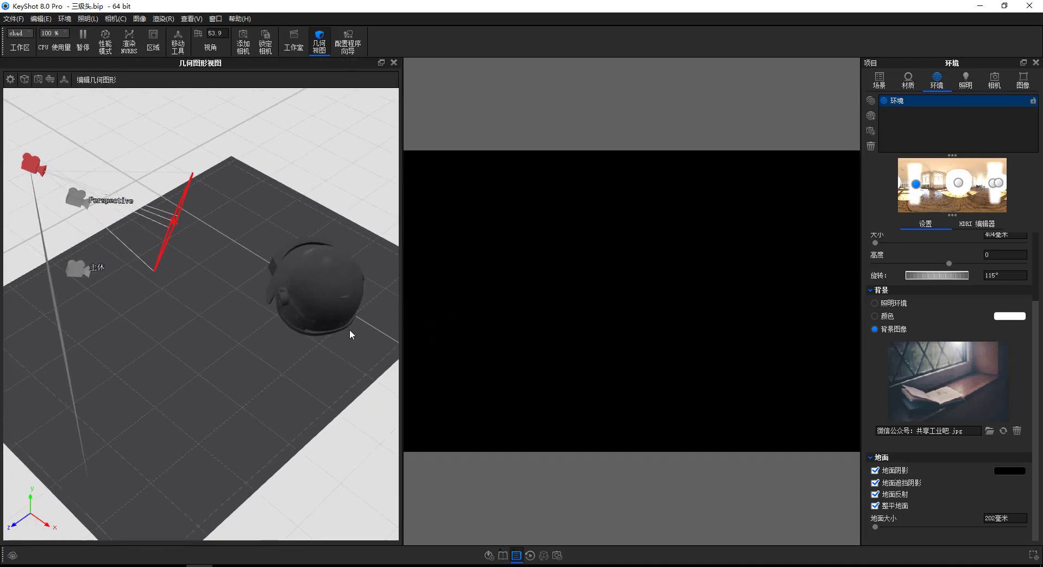
Examine the placement of the helmet, ground plane and upright fill-light plane from several angles in both views
{"action": "left_click_drag", "start_coordinate": [197, 328], "coordinate": [249, 350]}
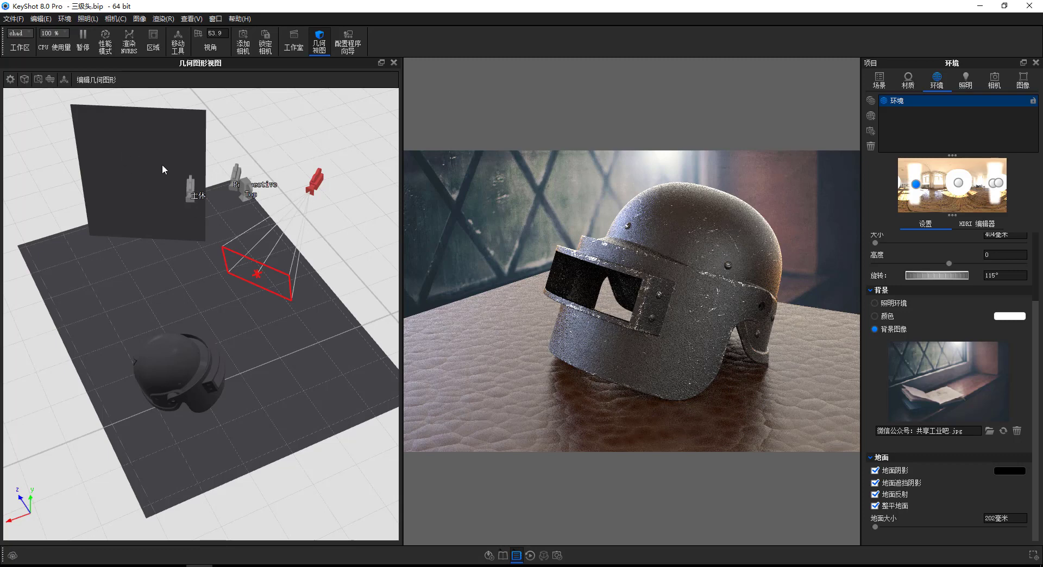
{"action": "left_click_drag", "start_coordinate": [161, 209], "coordinate": [185, 315]}
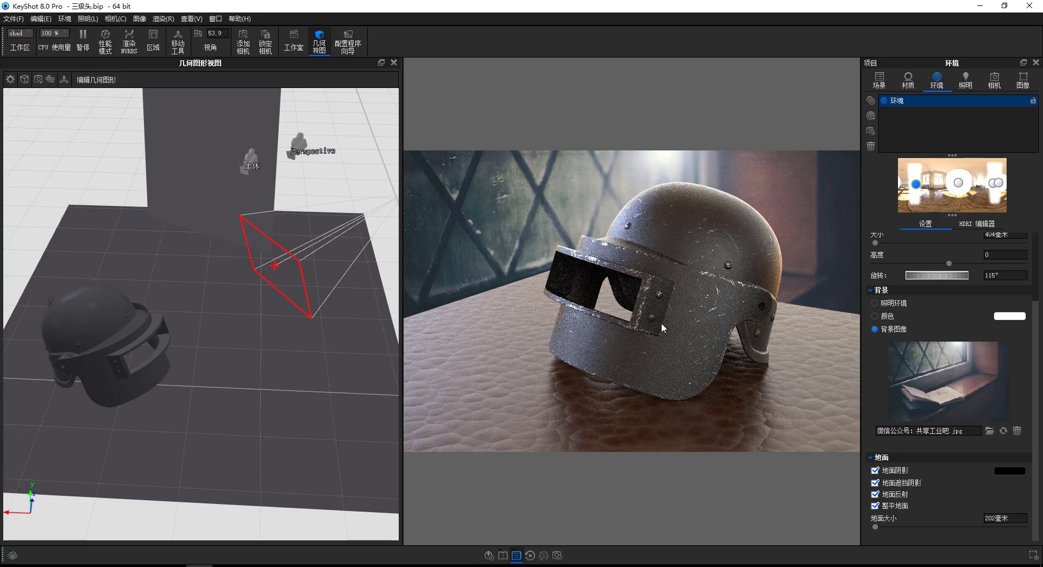
{"action": "left_click_drag", "start_coordinate": [673, 331], "coordinate": [631, 358]}
{"action": "scroll", "coordinate": [669, 347], "scroll_direction": "down", "scroll_amount": 5}
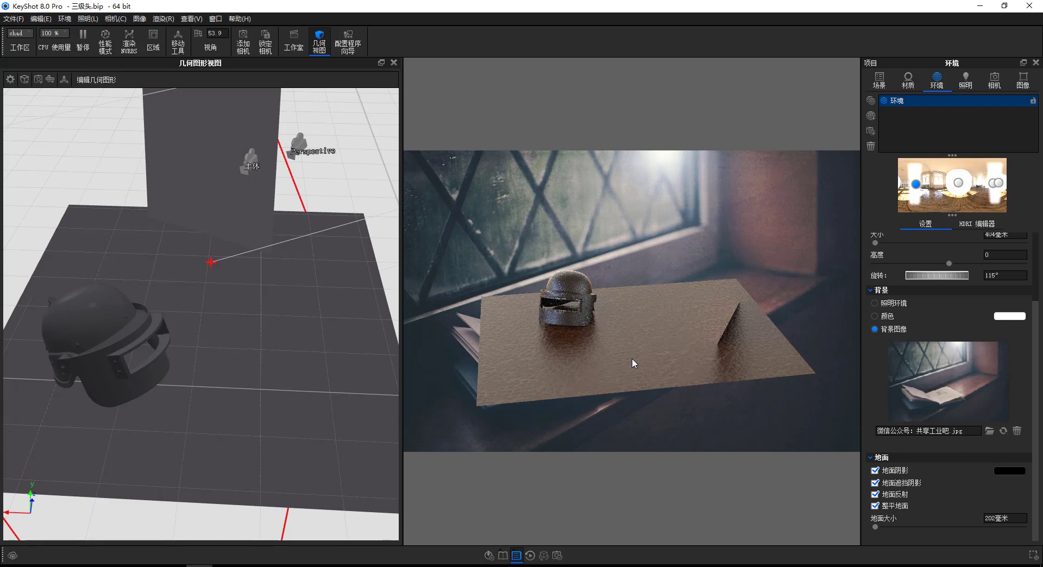
{"action": "left_click_drag", "start_coordinate": [675, 335], "coordinate": [728, 338]}
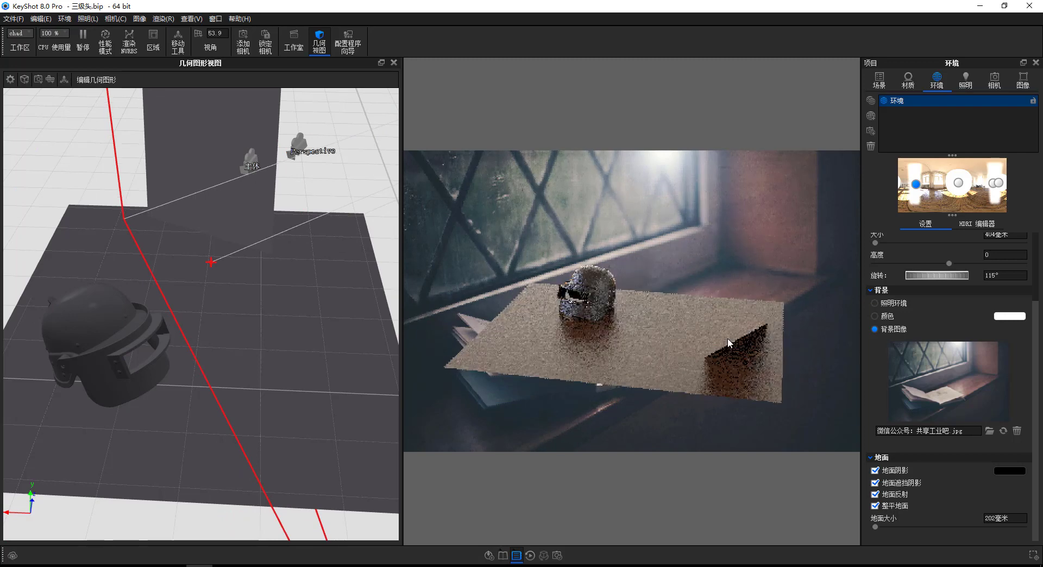
{"action": "left_click_drag", "start_coordinate": [254, 276], "coordinate": [237, 152]}
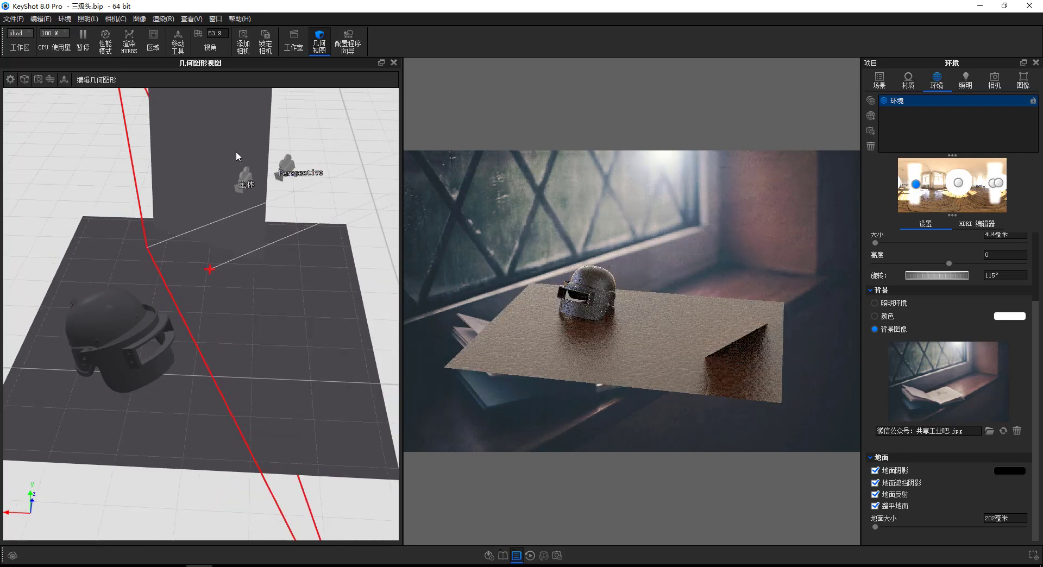
{"action": "scroll", "coordinate": [223, 265], "scroll_direction": "down", "scroll_amount": 3}
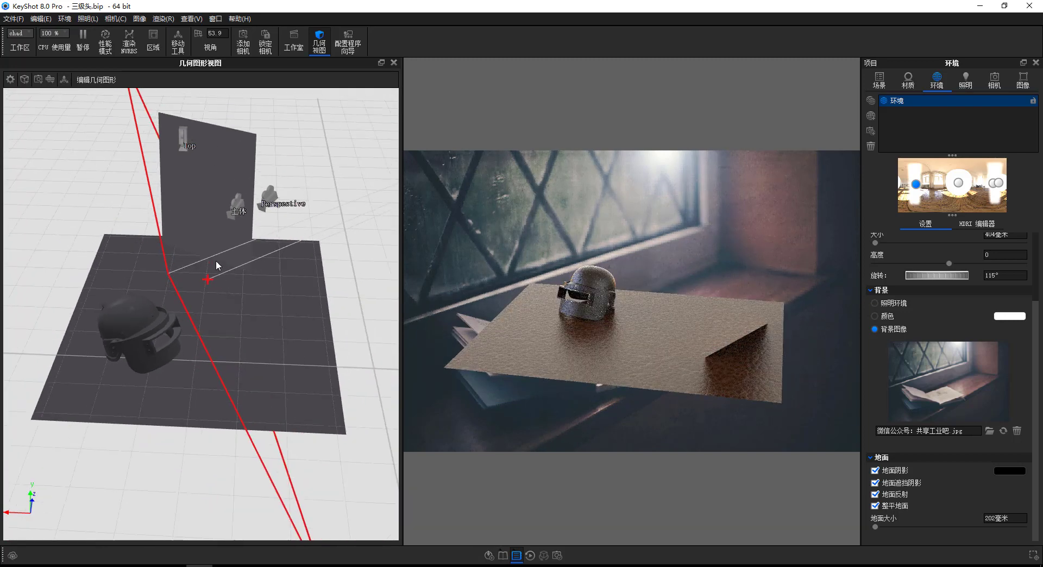
Open the material of the 补光 plane from the scene tree for editing
{"action": "left_click", "coordinate": [878, 80]}
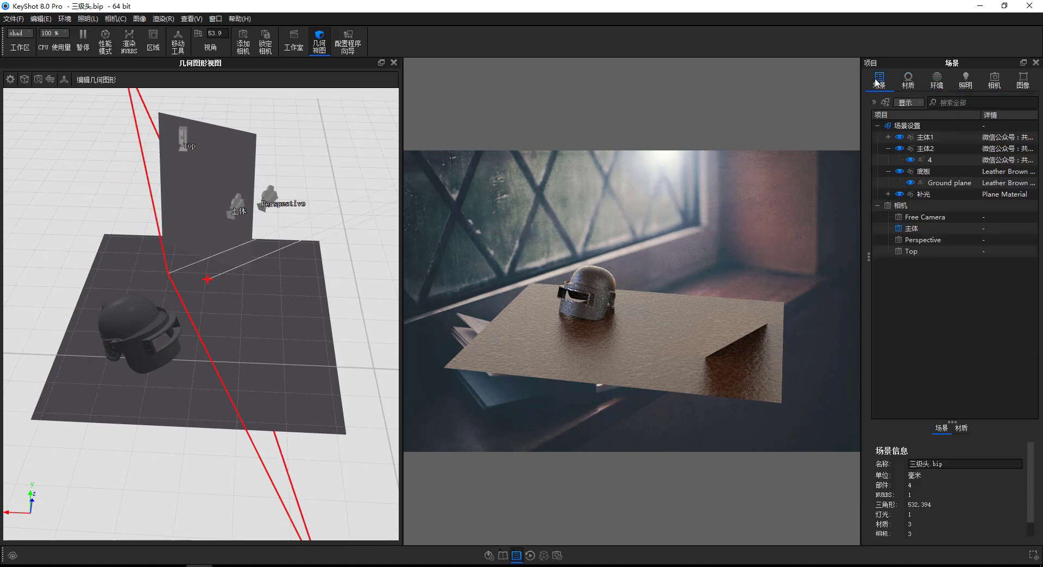
{"action": "left_click", "coordinate": [934, 194]}
{"action": "right_click", "coordinate": [933, 194]}
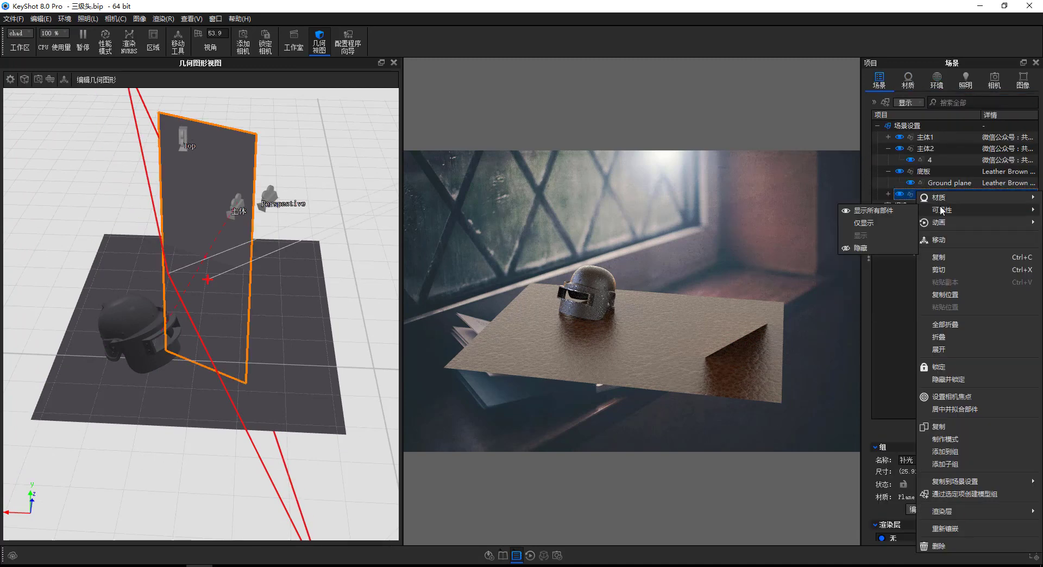
{"action": "mouse_move", "coordinate": [939, 198]}
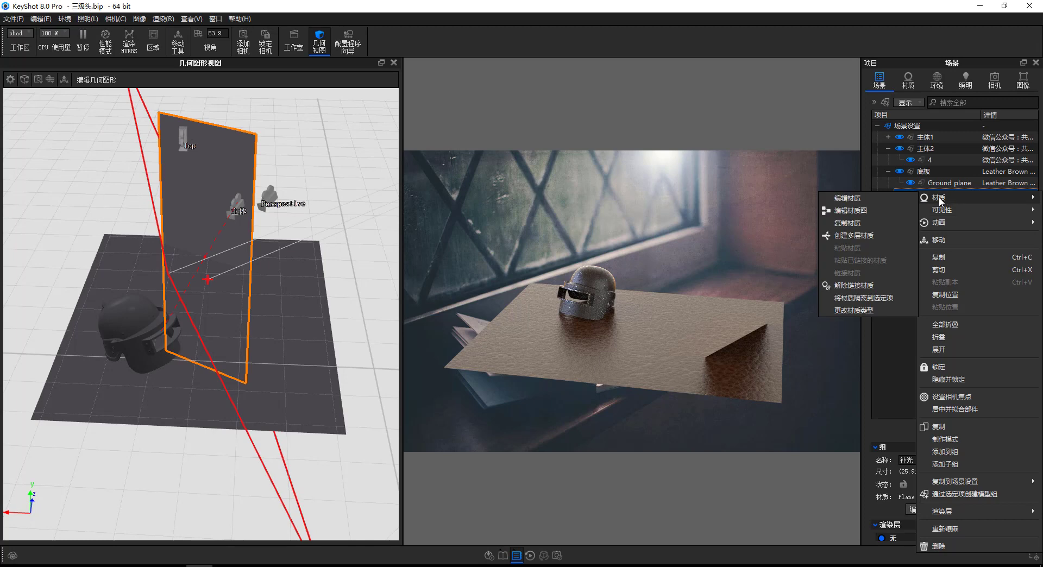
{"action": "left_click", "coordinate": [848, 198]}
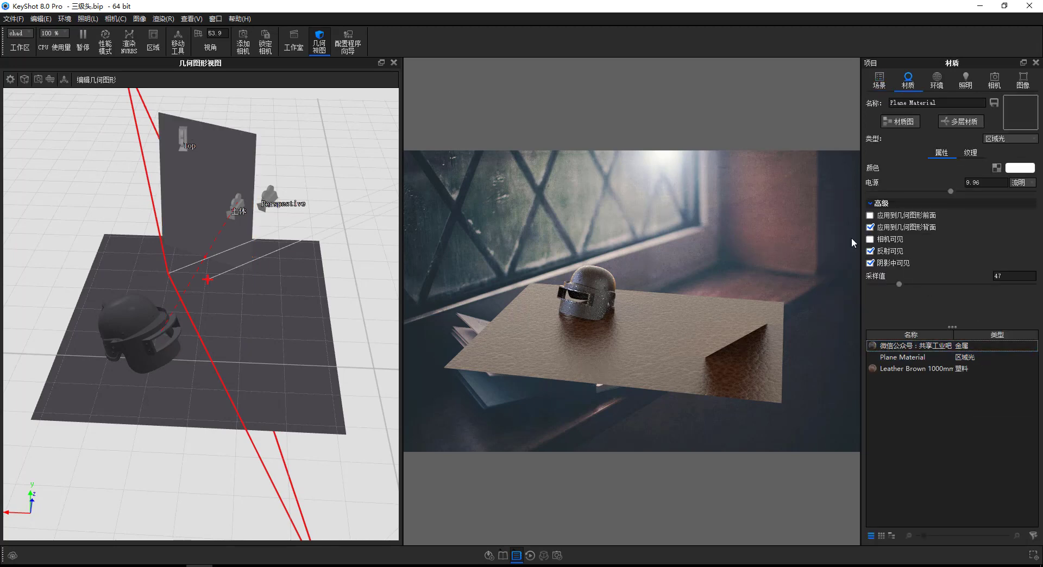
Make the 补光 plane's area light visible to the camera, and switch its front-face emission on and off again
{"action": "left_click", "coordinate": [870, 240]}
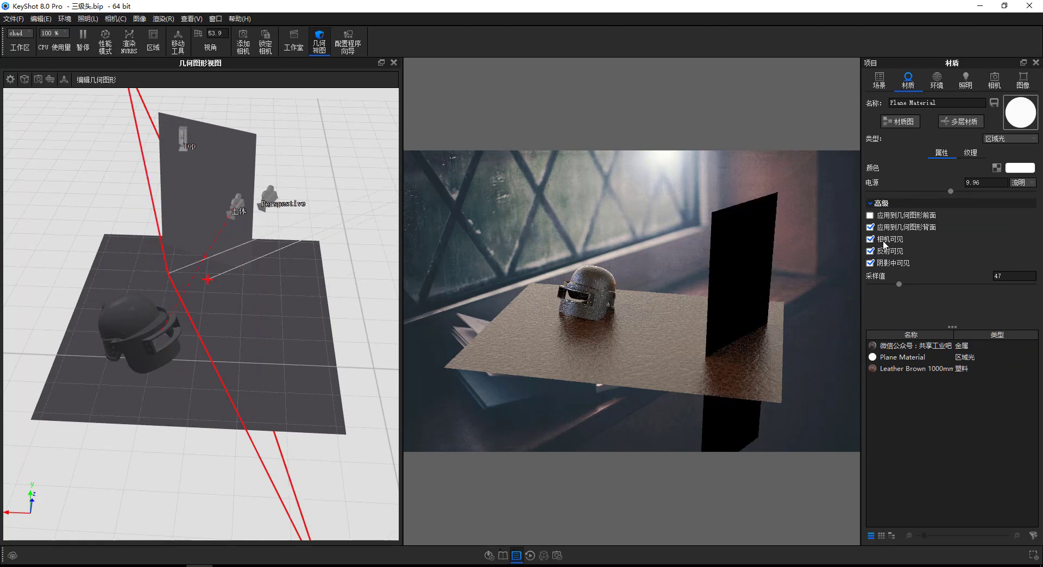
{"action": "left_click", "coordinate": [871, 216]}
{"action": "left_click_drag", "start_coordinate": [591, 315], "coordinate": [837, 301]}
{"action": "left_click", "coordinate": [870, 215]}
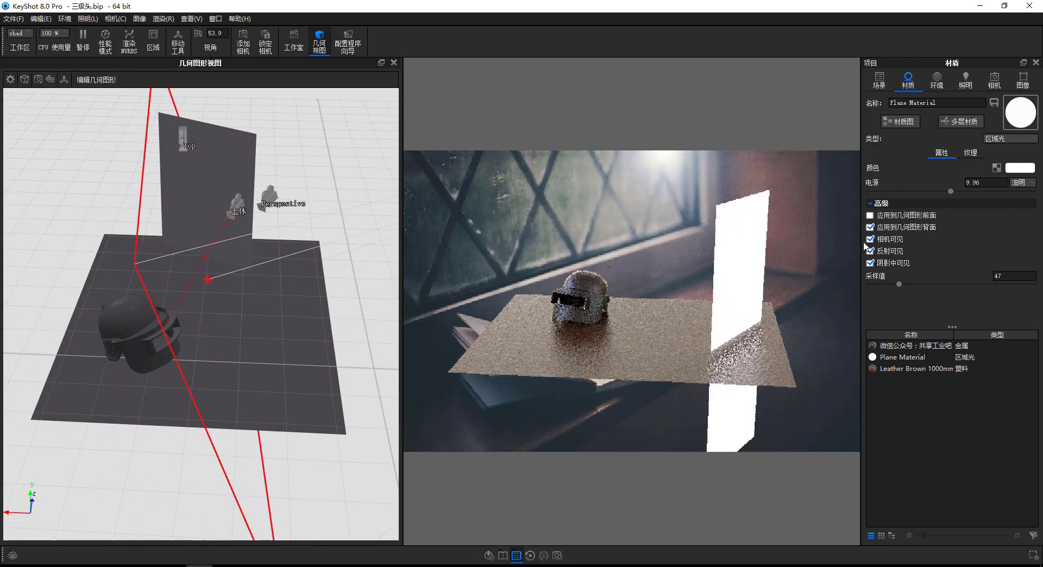
{"action": "left_click_drag", "start_coordinate": [788, 301], "coordinate": [835, 333]}
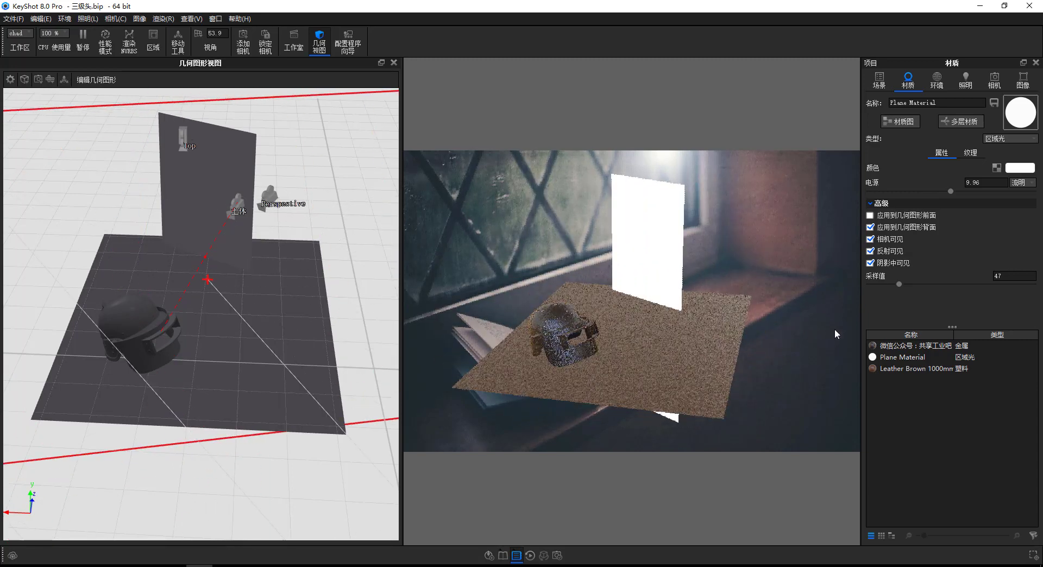
Switch to the Perspective camera and back to 主体 to restore the saved main view
{"action": "left_click", "coordinate": [994, 82]}
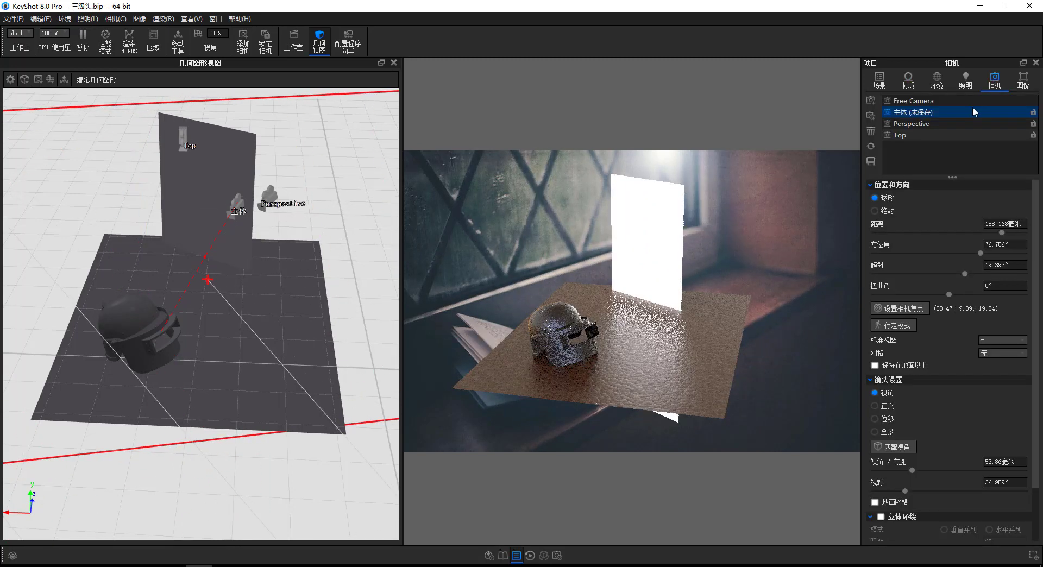
{"action": "left_click", "coordinate": [922, 124]}
{"action": "left_click", "coordinate": [921, 113]}
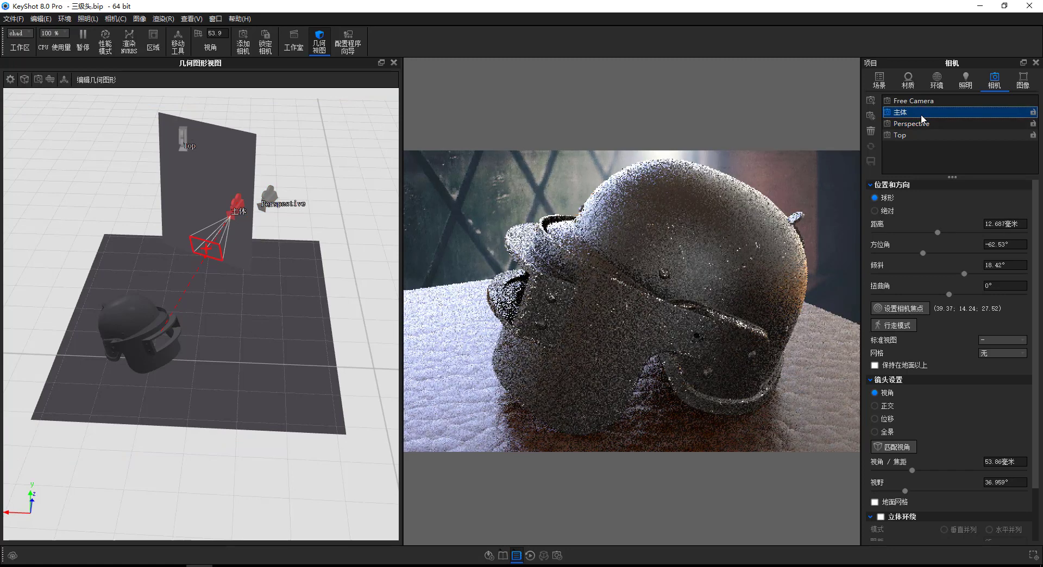
Bring the 补光 plane into the rendered view and open its material for editing
{"action": "scroll", "coordinate": [538, 288], "scroll_direction": "down", "scroll_amount": 5}
{"action": "left_click_drag", "start_coordinate": [589, 276], "coordinate": [620, 287]}
{"action": "left_click", "coordinate": [879, 80]}
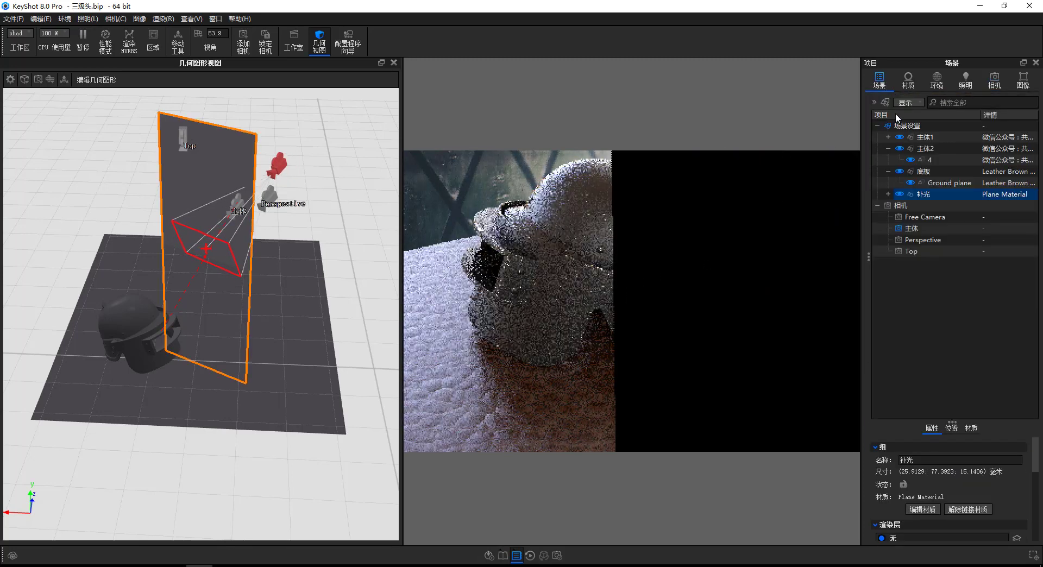
{"action": "left_click", "coordinate": [933, 228]}
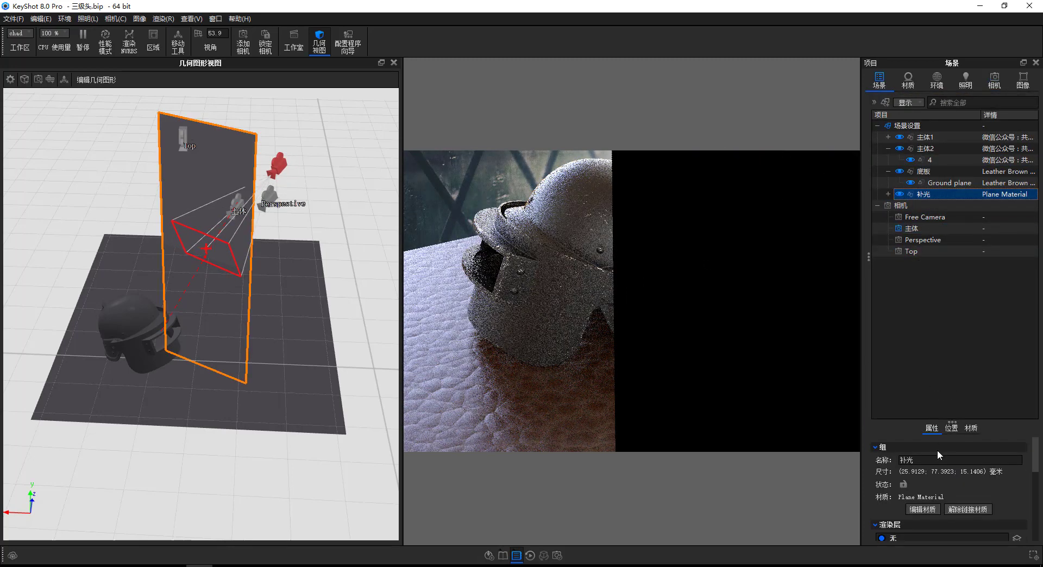
{"action": "left_click", "coordinate": [917, 509]}
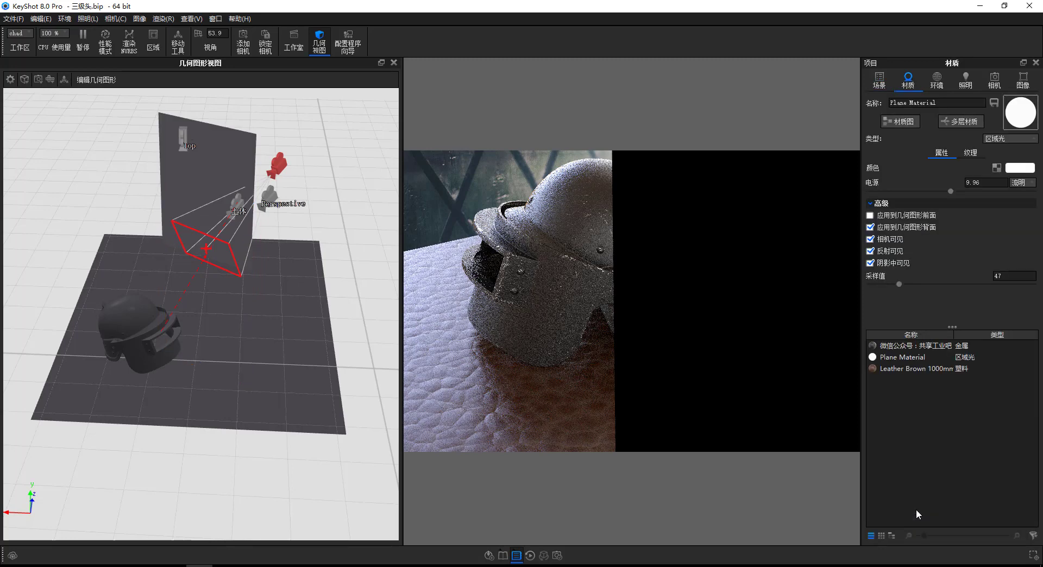
Compare the 补光 light's camera visibility and front-face emission on and off, leaving both options off
{"action": "left_click", "coordinate": [870, 240]}
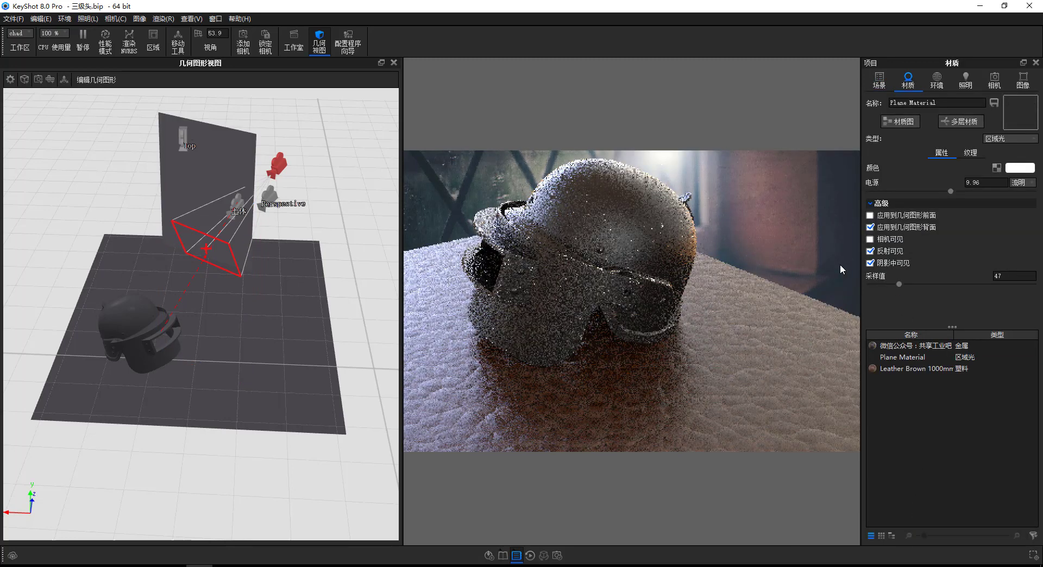
{"action": "left_click", "coordinate": [871, 240]}
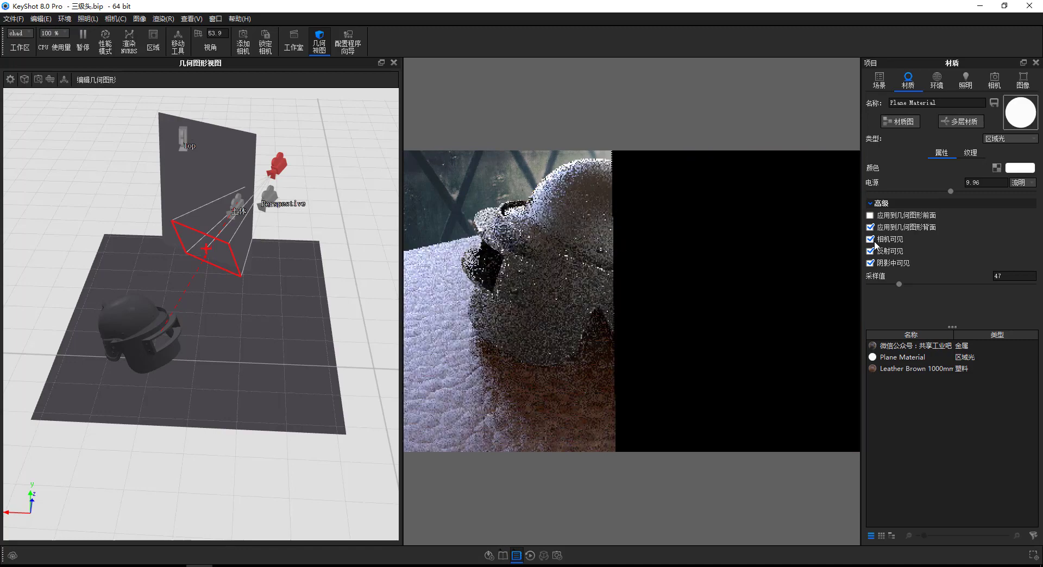
{"action": "mouse_move", "coordinate": [599, 290]}
{"action": "left_mouse_down"}
{"action": "mouse_move", "coordinate": [630, 290]}
{"action": "mouse_move", "coordinate": [611, 290]}
{"action": "left_mouse_up"}
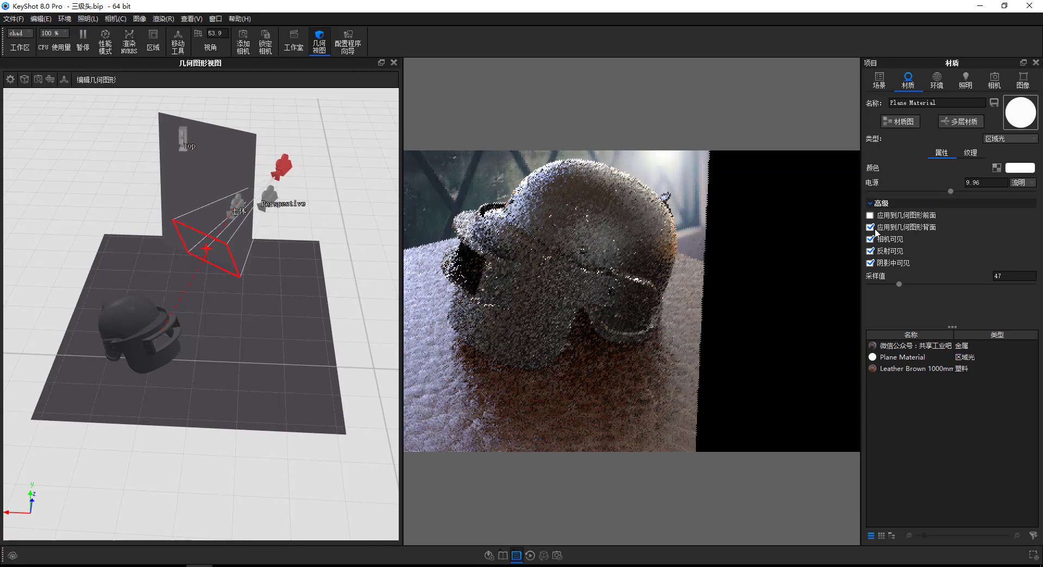
{"action": "left_click", "coordinate": [869, 216]}
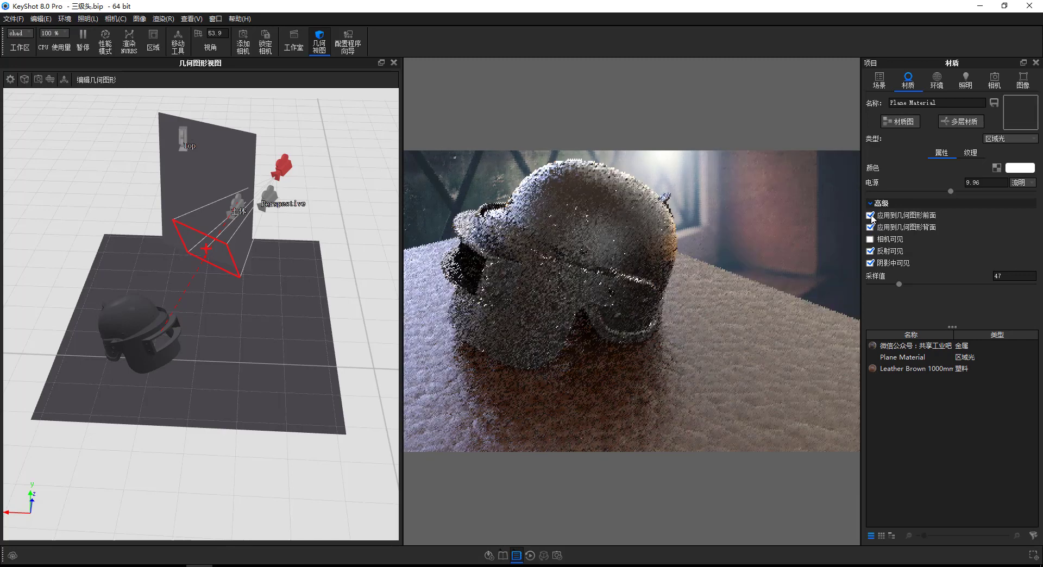
{"action": "left_click", "coordinate": [870, 215]}
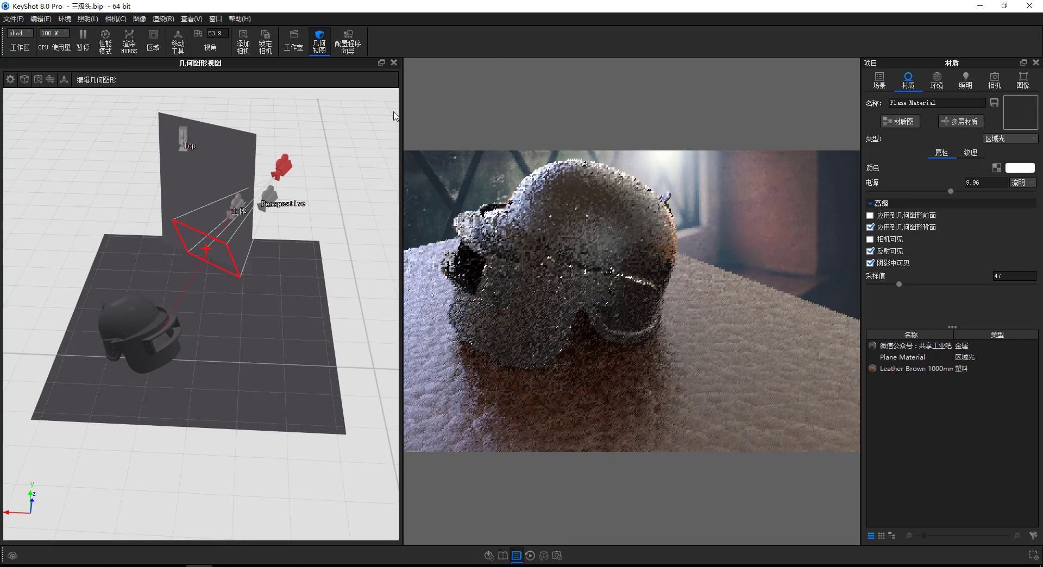
Check the scene layout in the geometry view, close that view and reframe the helmet in the render
{"action": "left_click_drag", "start_coordinate": [157, 309], "coordinate": [355, 303]}
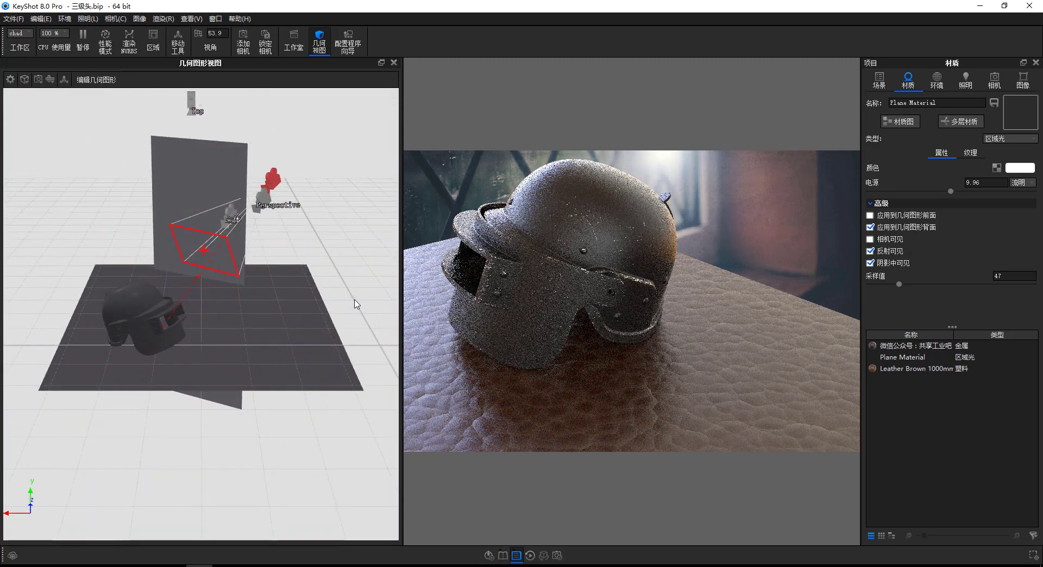
{"action": "left_click", "coordinate": [394, 63]}
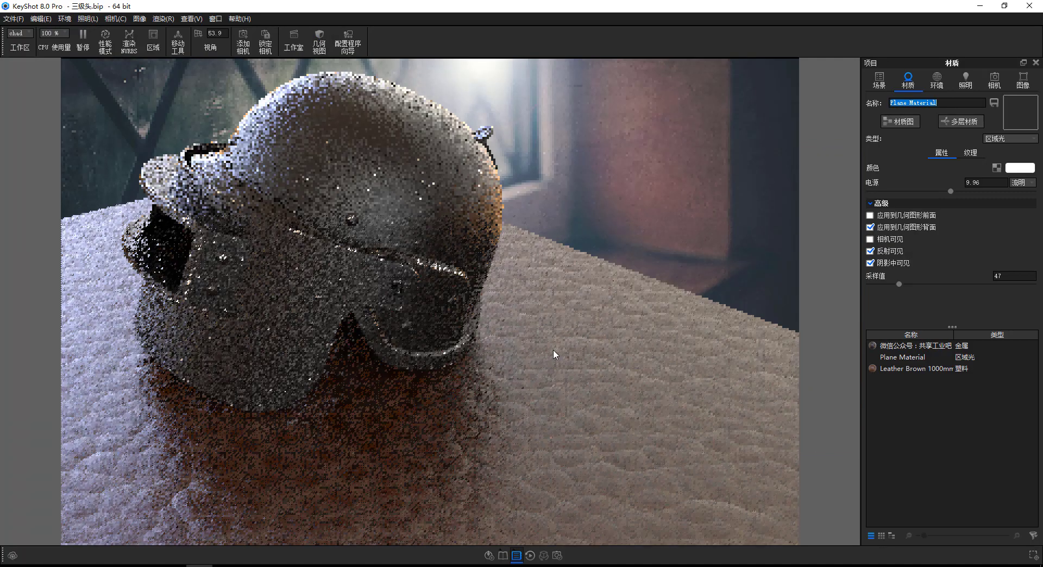
{"action": "left_click_drag", "start_coordinate": [435, 312], "coordinate": [605, 403]}
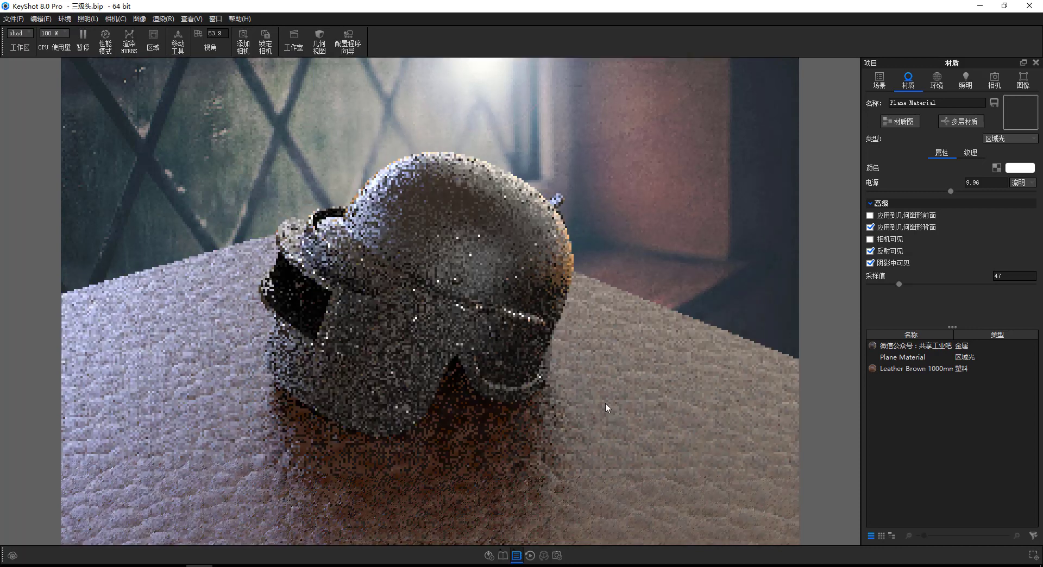
Open the material graph of the leather ground plane and auto-arrange its nodes
{"action": "right_click", "coordinate": [698, 363]}
{"action": "mouse_move", "coordinate": [760, 369]}
{"action": "left_click", "coordinate": [803, 379]}
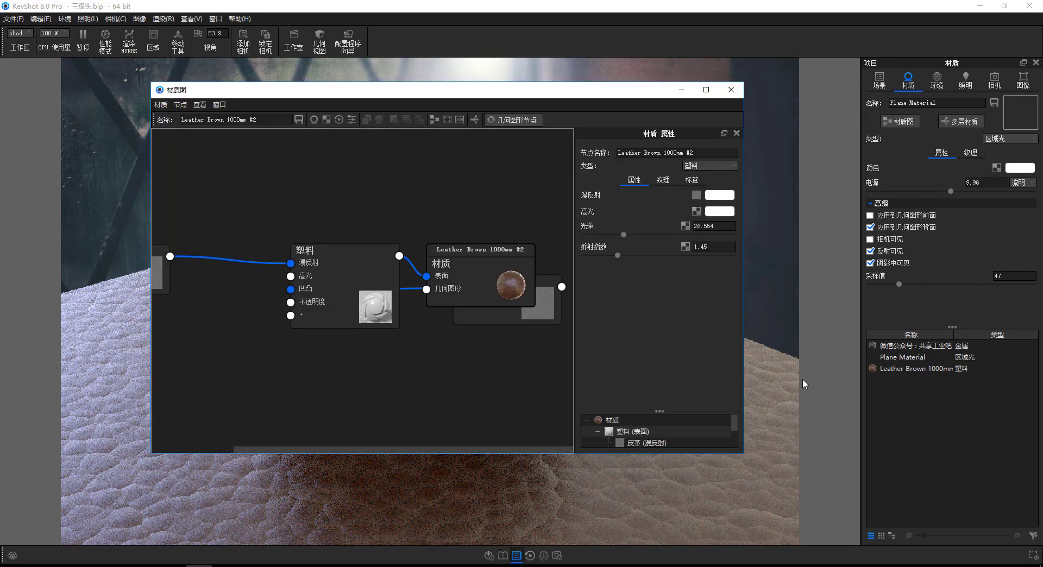
{"action": "left_click", "coordinate": [434, 120]}
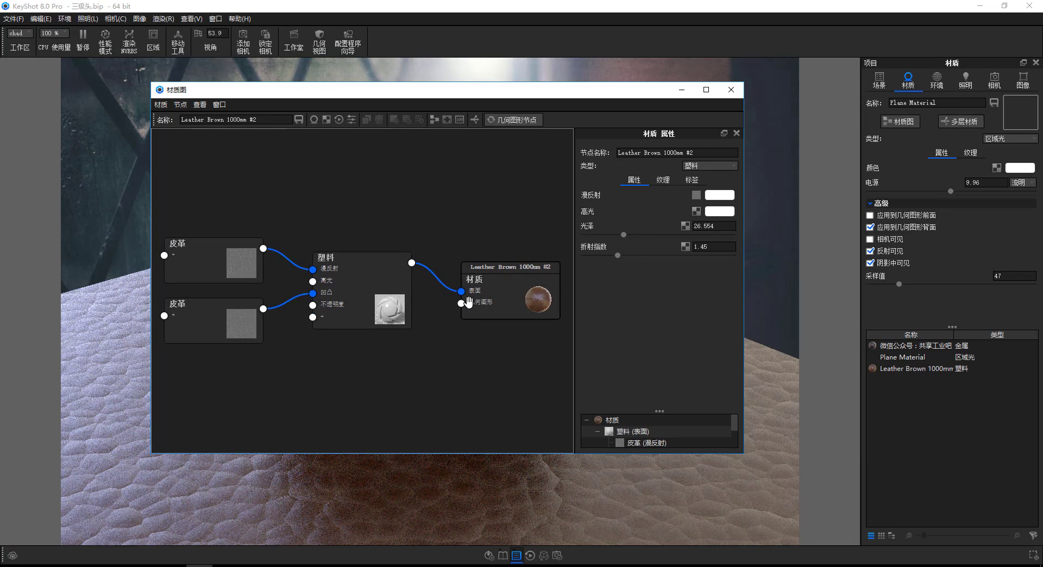
{"action": "left_click", "coordinate": [503, 556]}
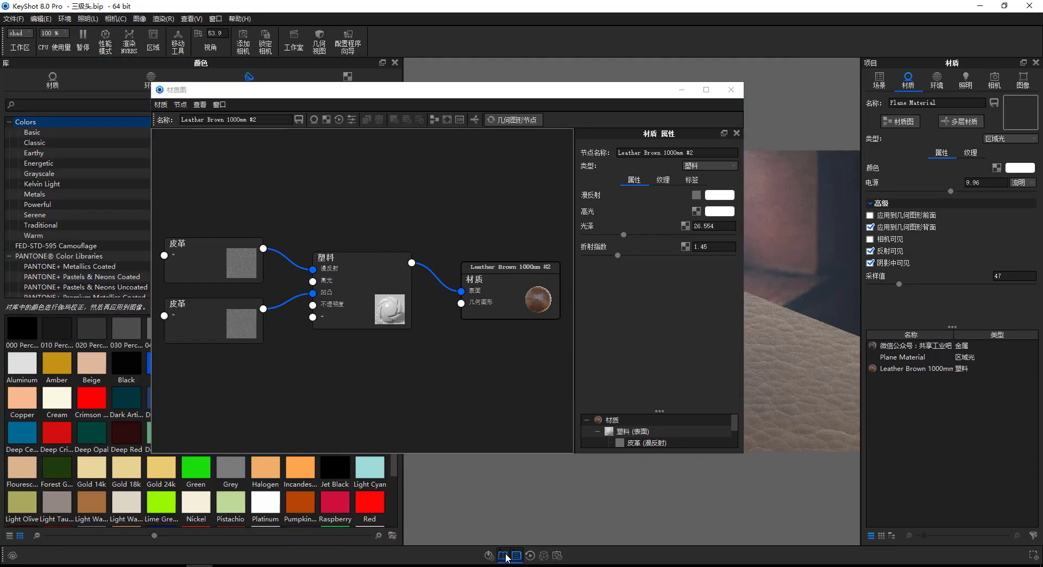
{"action": "left_click_drag", "start_coordinate": [333, 92], "coordinate": [663, 92]}
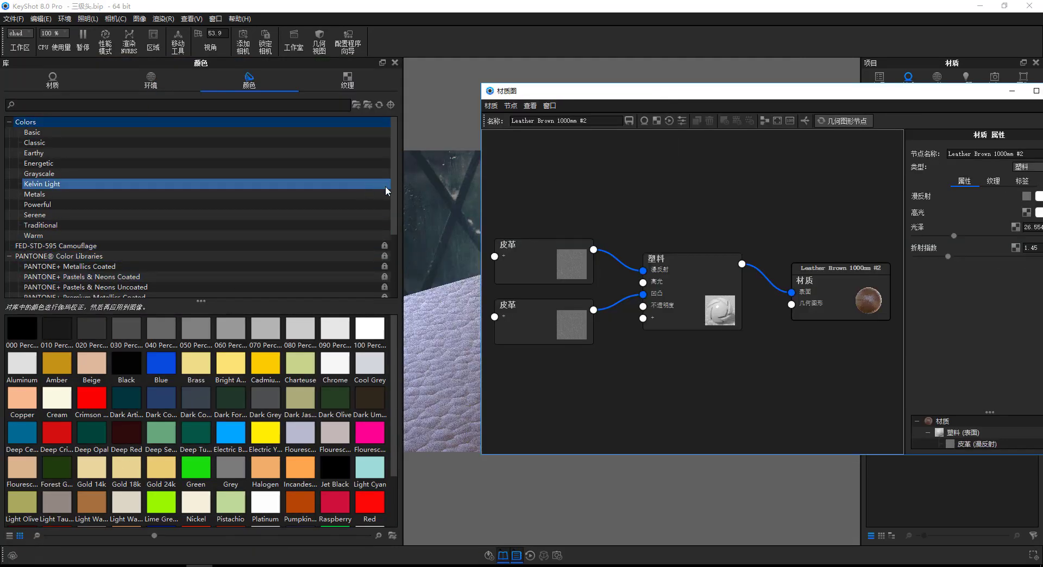
{"action": "left_click", "coordinate": [395, 63]}
{"action": "left_click_drag", "start_coordinate": [717, 96], "coordinate": [309, 98]}
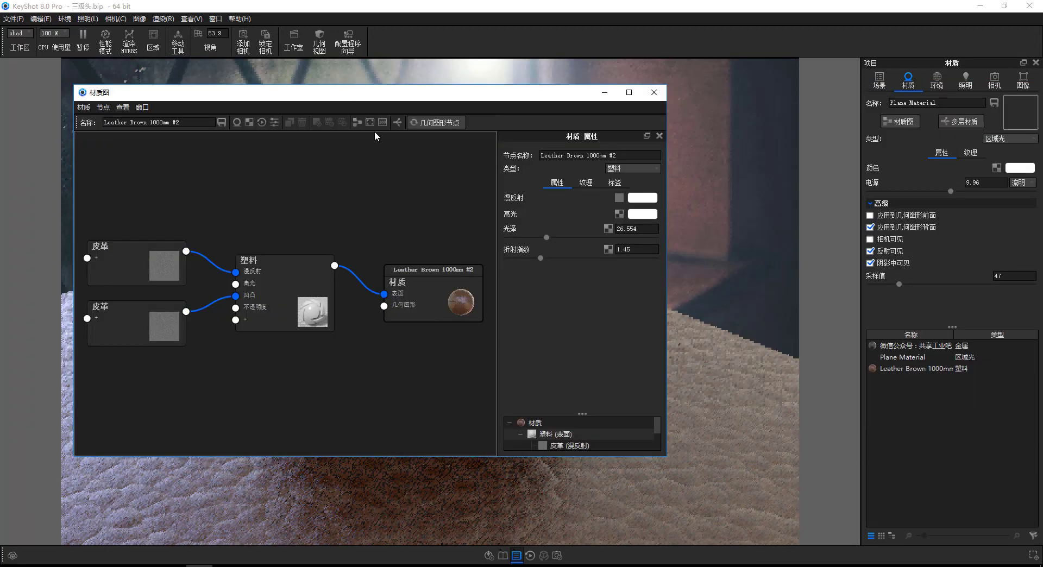
View the properties of the 塑料 node and the upper 皮革 node, and close the leather material graph
{"action": "left_click", "coordinate": [296, 291]}
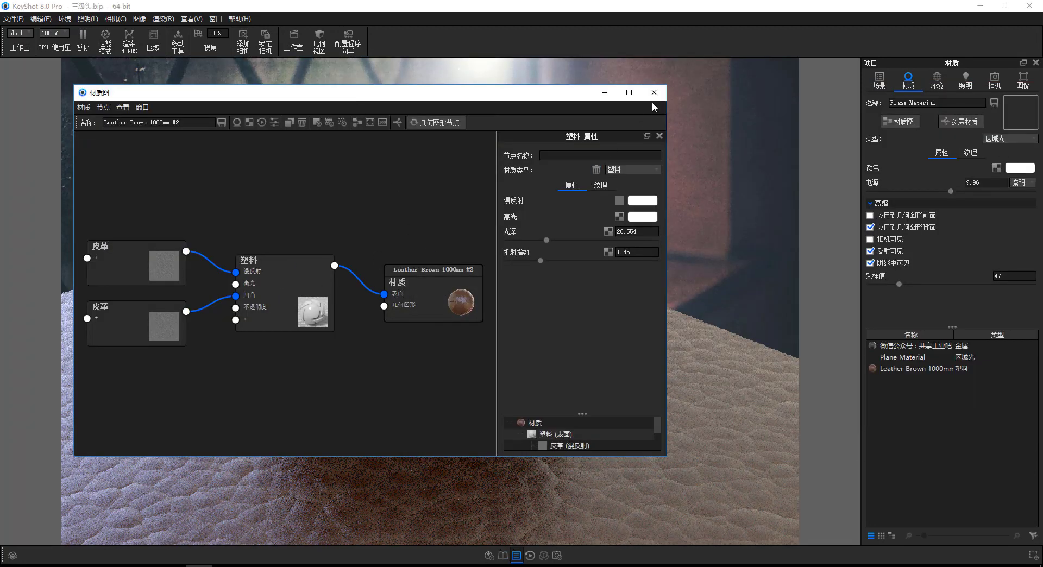
{"action": "left_click", "coordinate": [144, 272]}
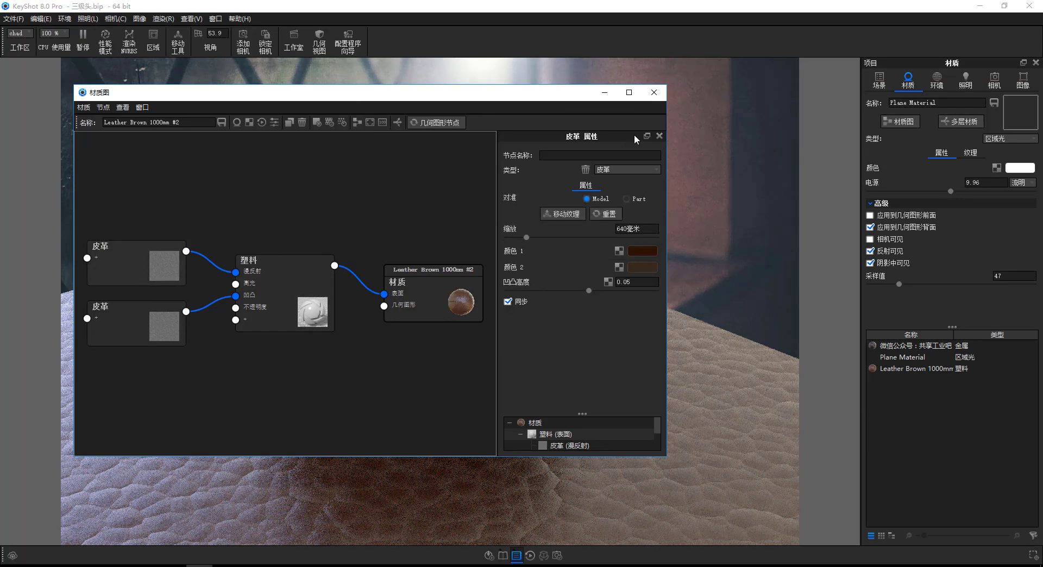
{"action": "left_click", "coordinate": [654, 92]}
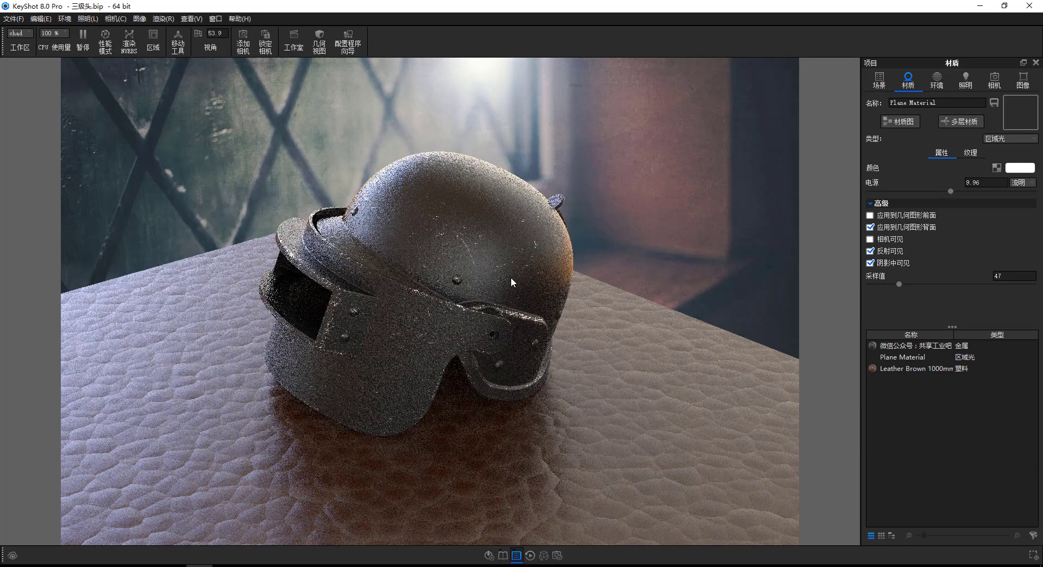
Open the helmet's material graph, auto-arranged in a maximised window, and view the properties of its 金属 node
{"action": "right_click", "coordinate": [491, 245]}
{"action": "mouse_move", "coordinate": [562, 247]}
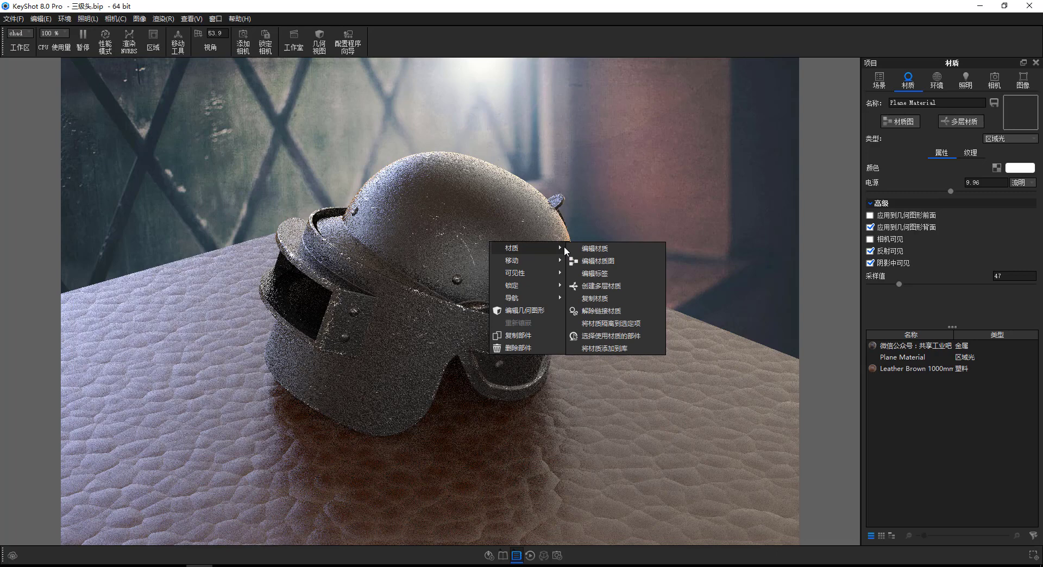
{"action": "left_click", "coordinate": [607, 260]}
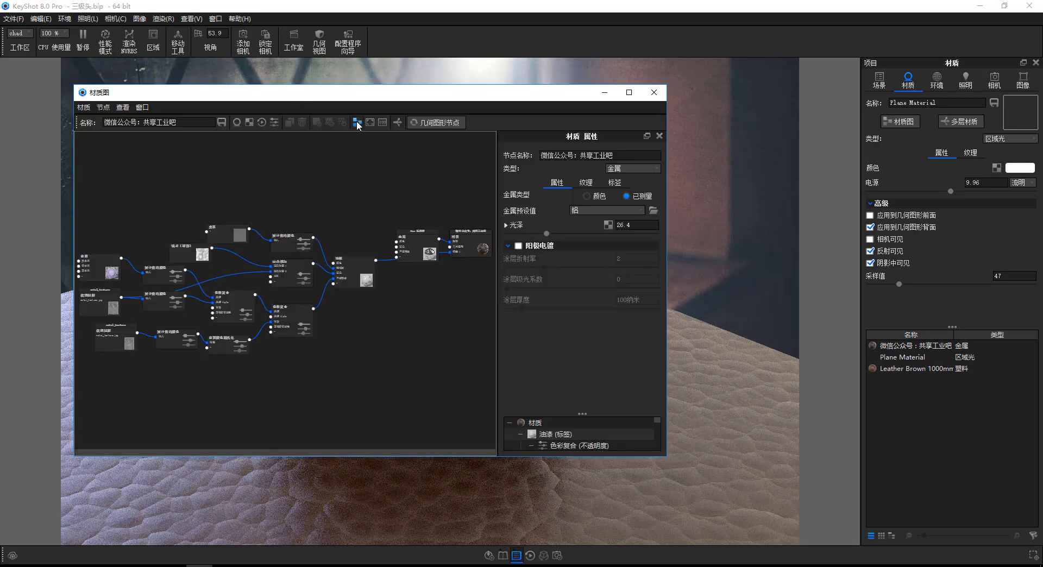
{"action": "left_click", "coordinate": [357, 123]}
{"action": "left_click", "coordinate": [629, 93]}
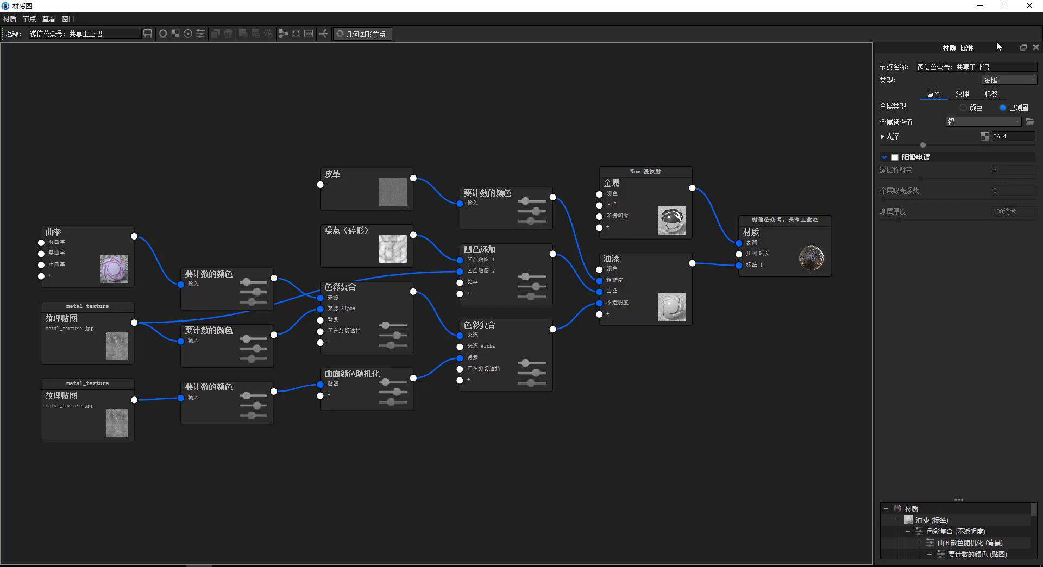
{"action": "left_click", "coordinate": [660, 215]}
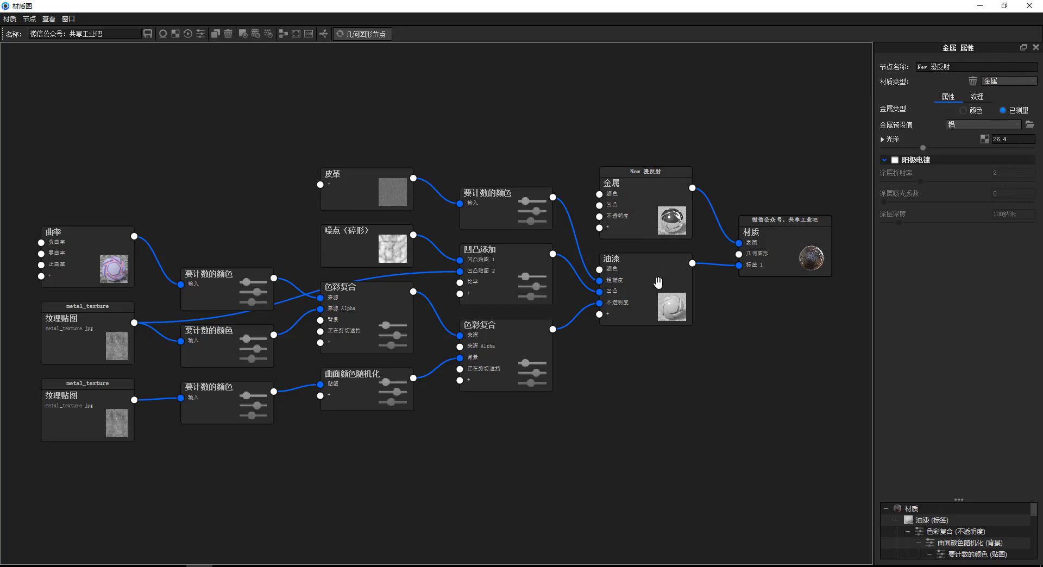
{"action": "left_click", "coordinate": [980, 6]}
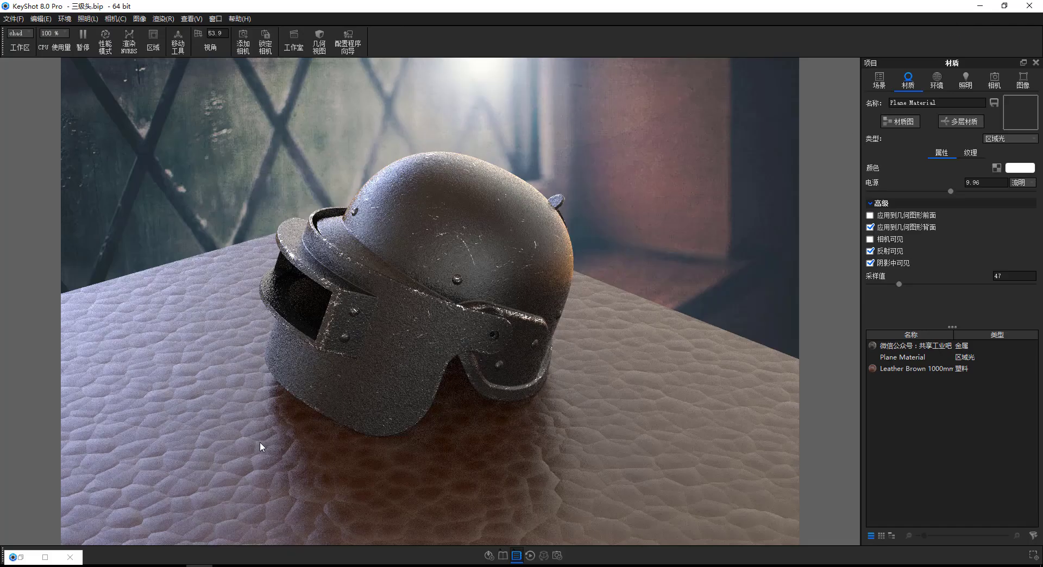
Switch to Chrome and show the KeyShot tutorial creator's YouTube videos page, highlighting the channel name
{"action": "mouse_move", "coordinate": [119, 566]}
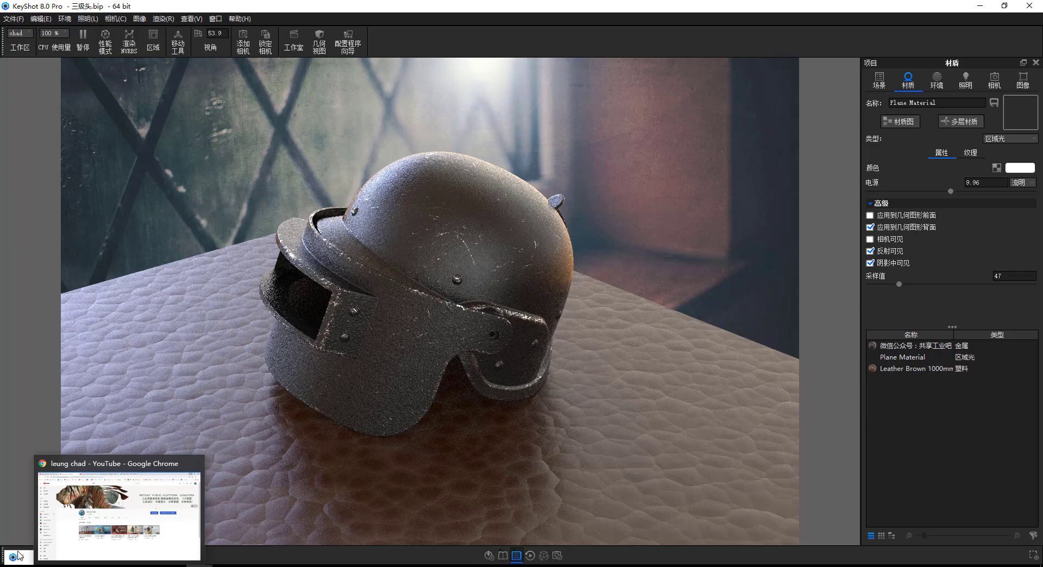
{"action": "left_click", "coordinate": [120, 566]}
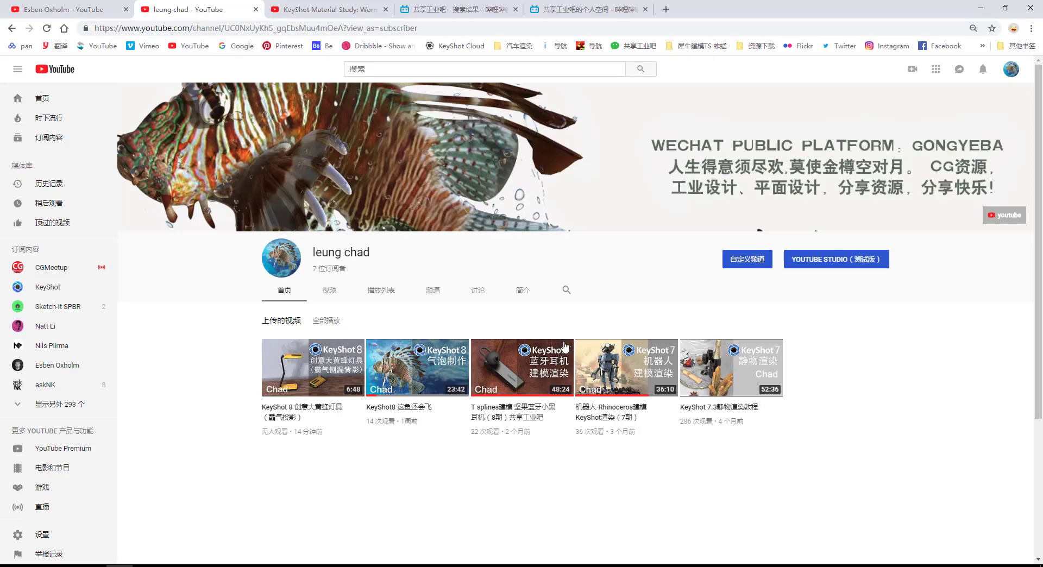
{"action": "left_click", "coordinate": [69, 7]}
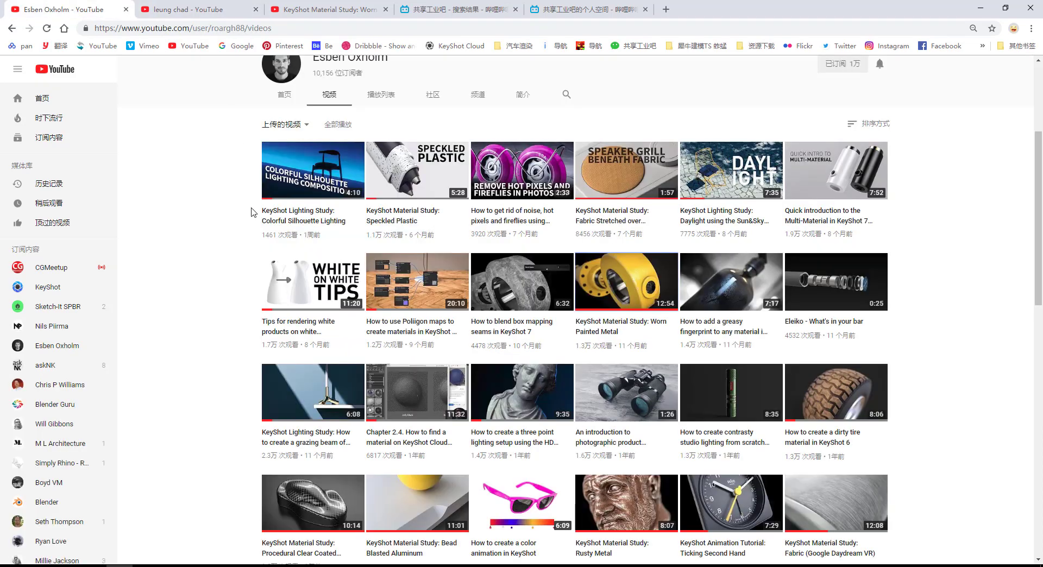
{"action": "scroll", "coordinate": [326, 196], "scroll_direction": "up", "scroll_amount": 3}
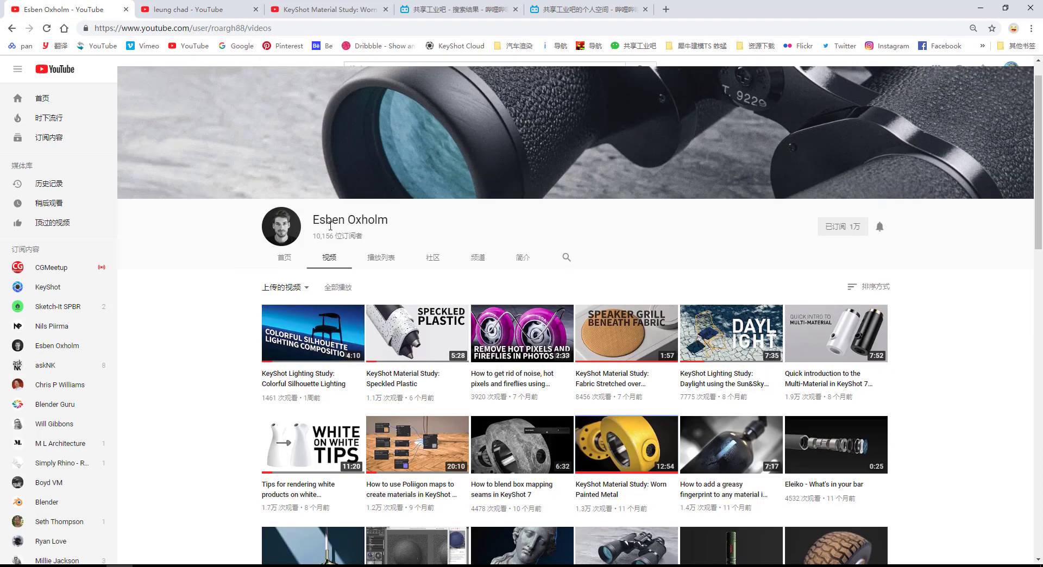
{"action": "left_click_drag", "start_coordinate": [313, 220], "coordinate": [408, 229]}
{"action": "left_click", "coordinate": [417, 232]}
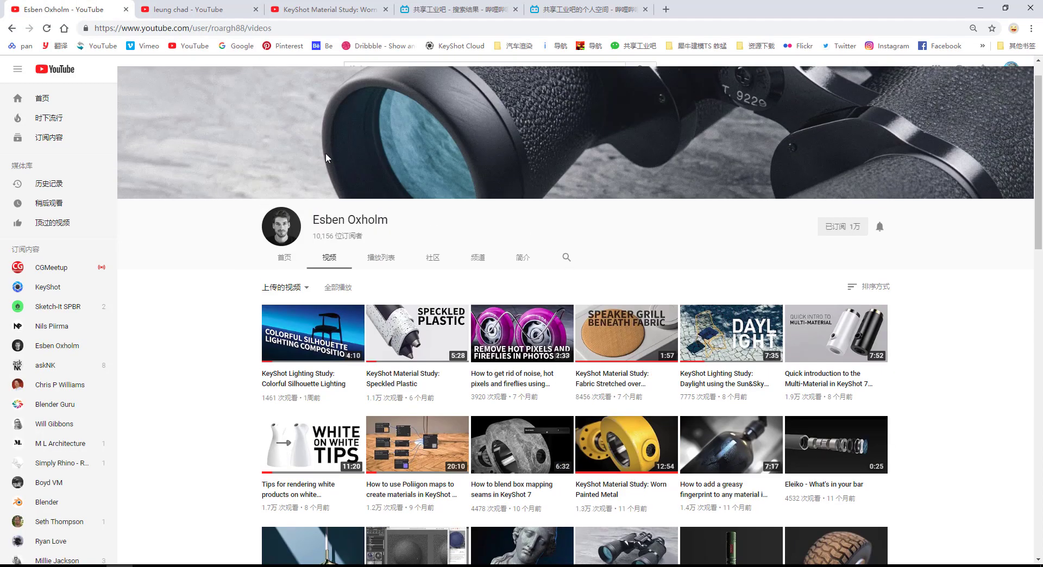
Highlight the channel path in the page address and look through the channel's uploaded videos
{"action": "left_click", "coordinate": [185, 28]}
{"action": "left_click", "coordinate": [258, 28]}
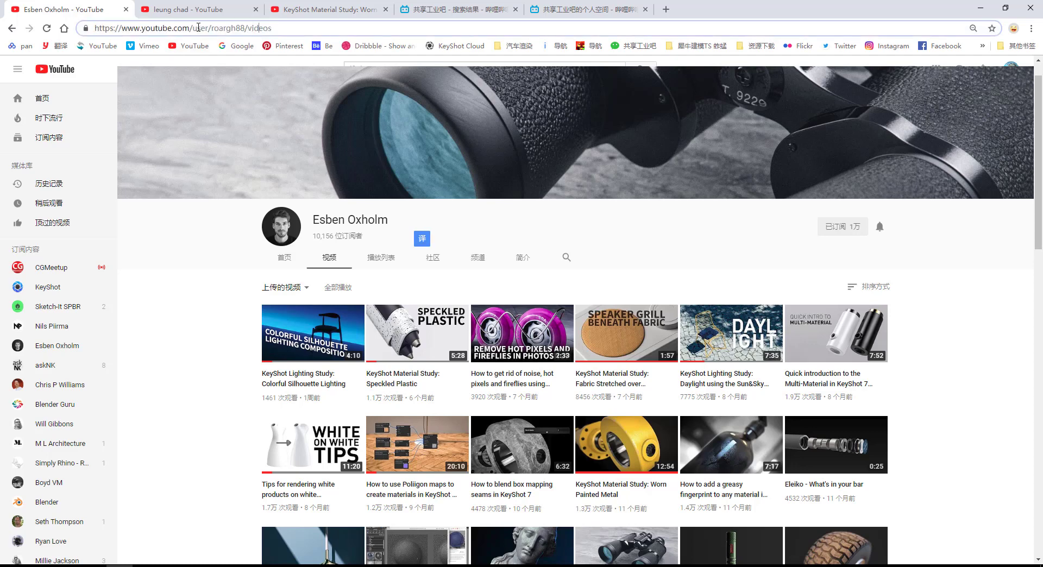
{"action": "left_click_drag", "start_coordinate": [192, 29], "coordinate": [341, 29]}
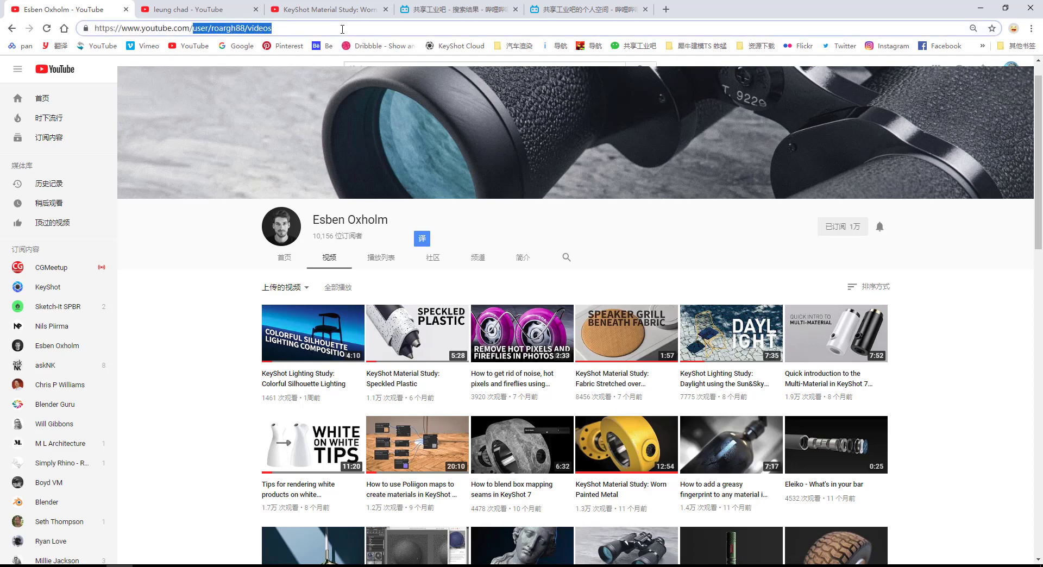
{"action": "left_click", "coordinate": [505, 232]}
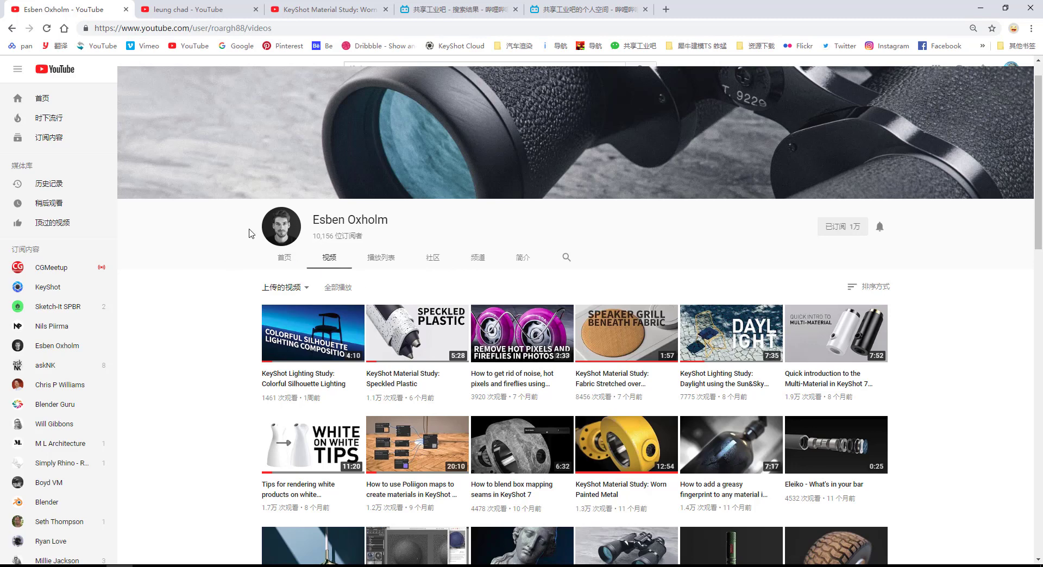
{"action": "scroll", "coordinate": [462, 256], "scroll_direction": "down", "scroll_amount": 2}
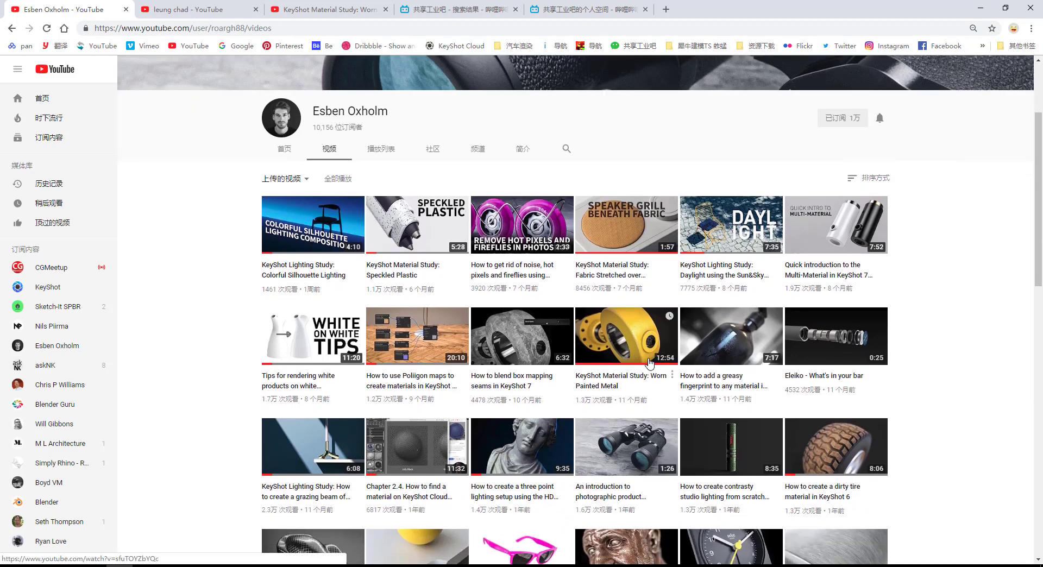
Show the video "KeyShot Material Study: Worn Painted Metal", highlight its title and seek back to 10:13
{"action": "left_click", "coordinate": [200, 9]}
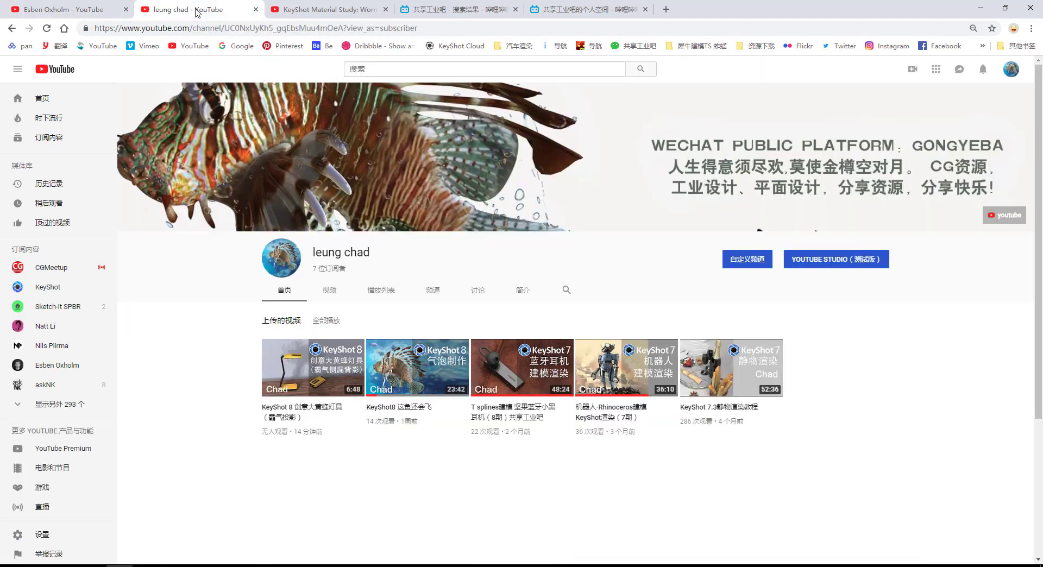
{"action": "left_click", "coordinate": [276, 9]}
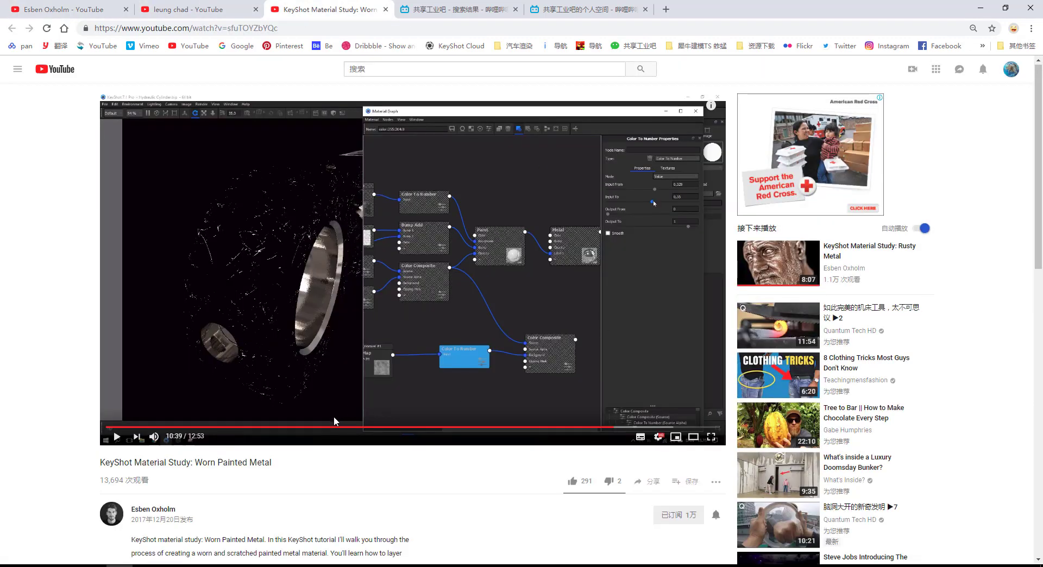
{"action": "scroll", "coordinate": [414, 407], "scroll_direction": "down", "scroll_amount": 3}
{"action": "left_click_drag", "start_coordinate": [273, 302], "coordinate": [101, 304]}
{"action": "scroll", "coordinate": [487, 350], "scroll_direction": "up", "scroll_amount": 3}
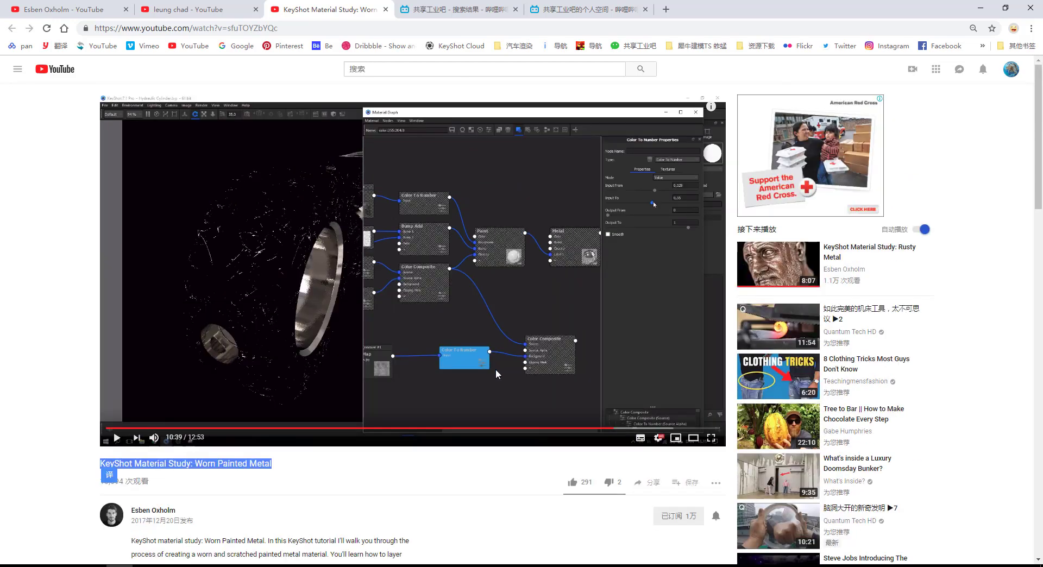
{"action": "left_click", "coordinate": [594, 428]}
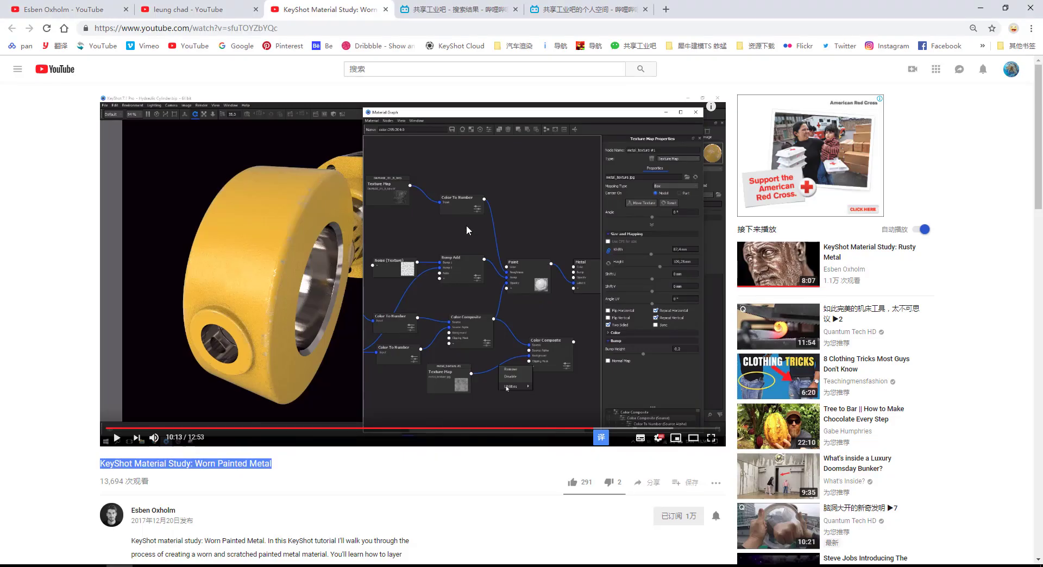
Show the bilibili search results for 共享工业吧 and highlight the search term
{"action": "left_click", "coordinate": [473, 12]}
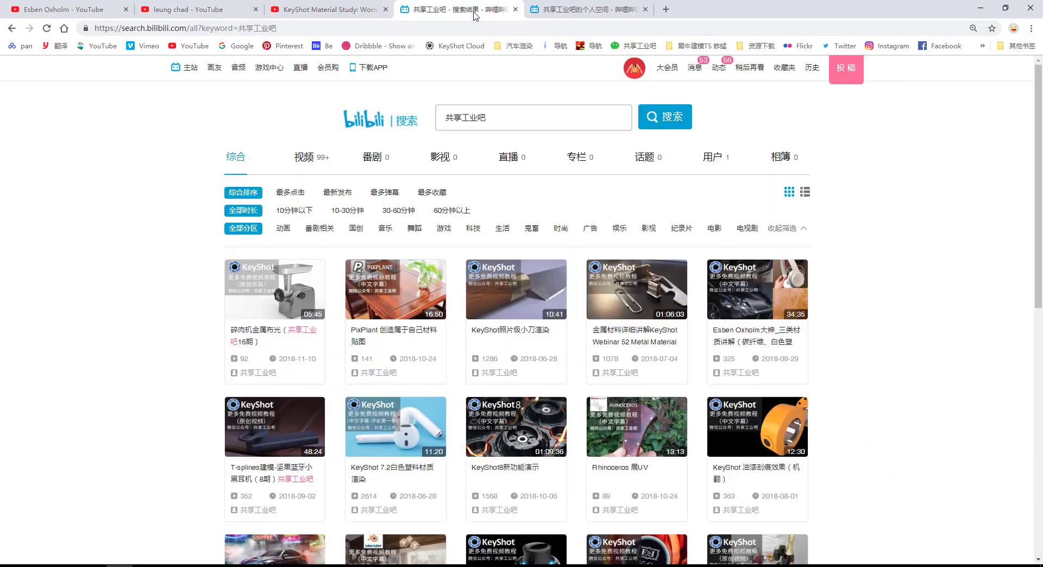
{"action": "left_click", "coordinate": [506, 122]}
{"action": "left_click_drag", "start_coordinate": [526, 118], "coordinate": [432, 114]}
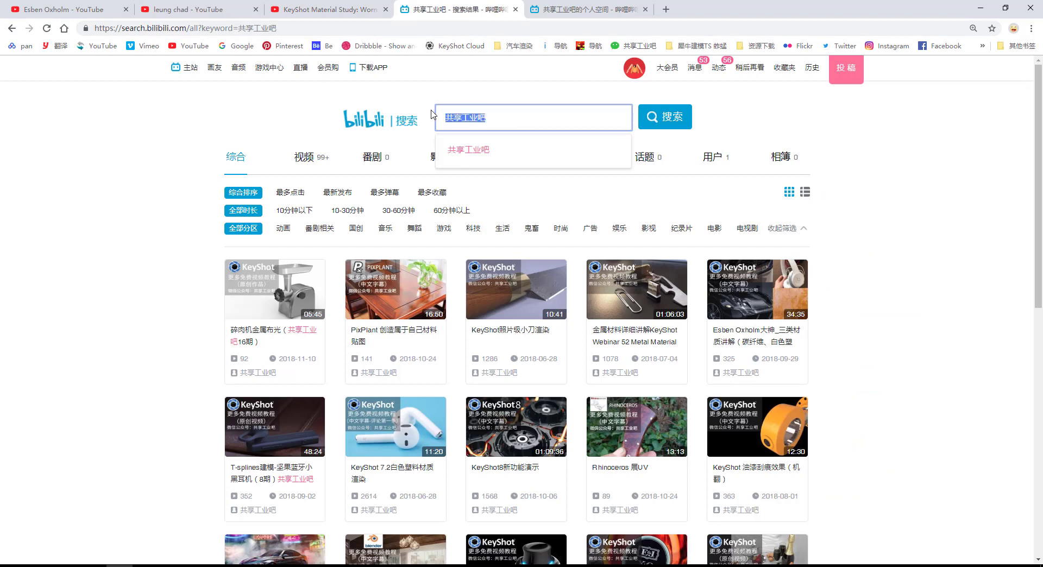
{"action": "left_click", "coordinate": [549, 114]}
{"action": "left_click", "coordinate": [884, 274]}
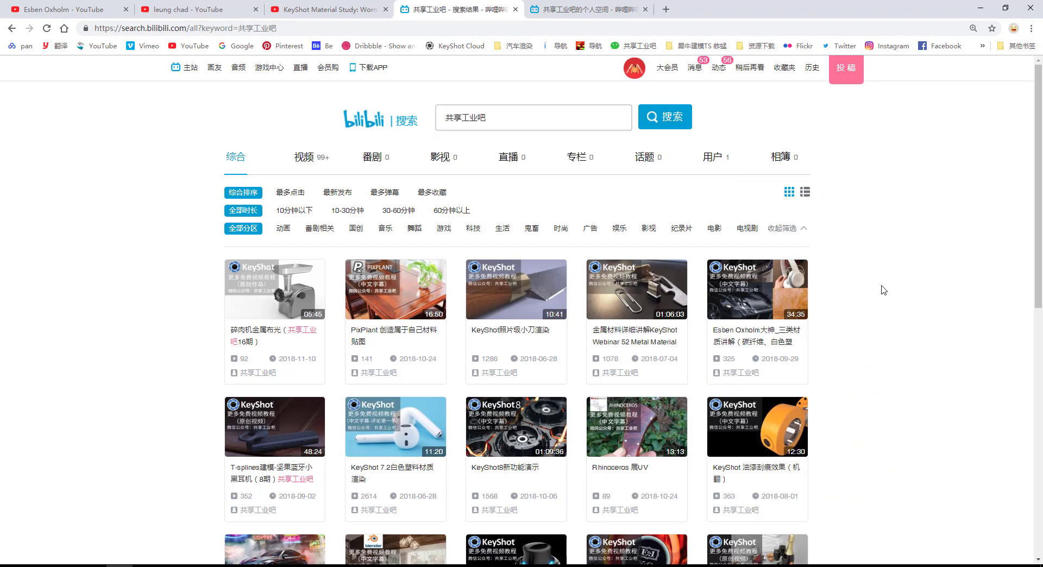